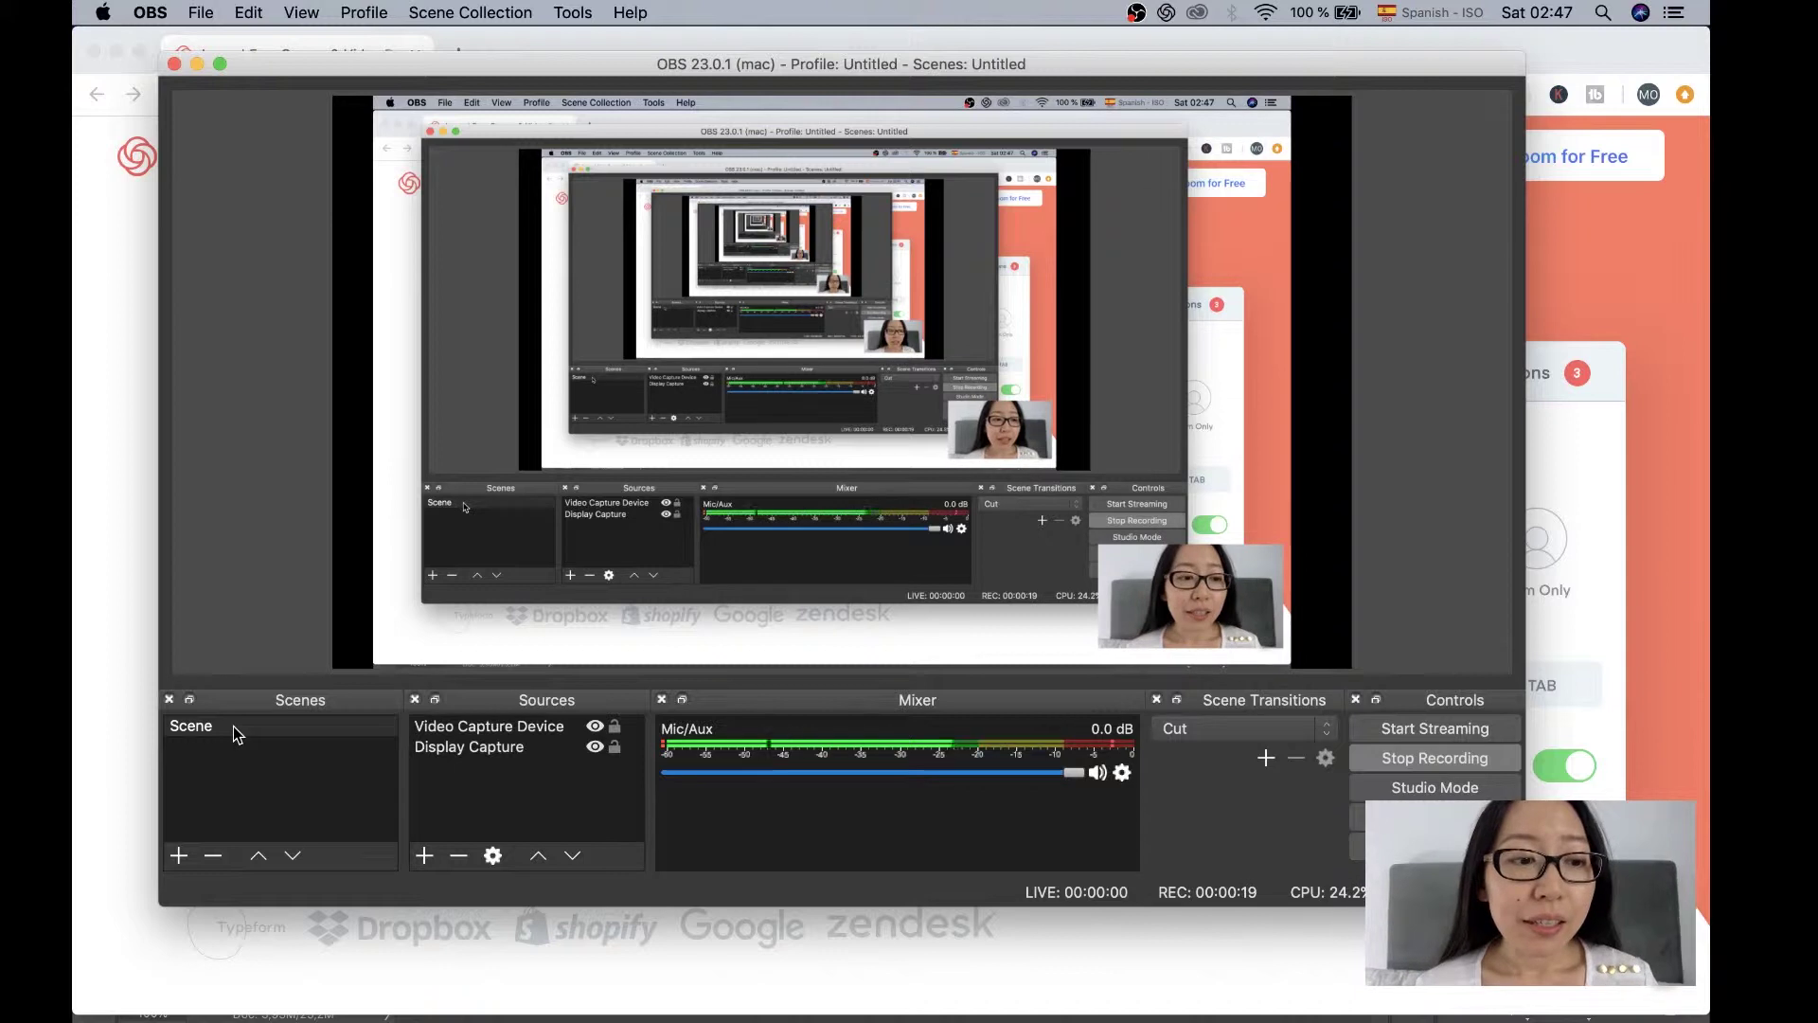
left_click(233, 725)
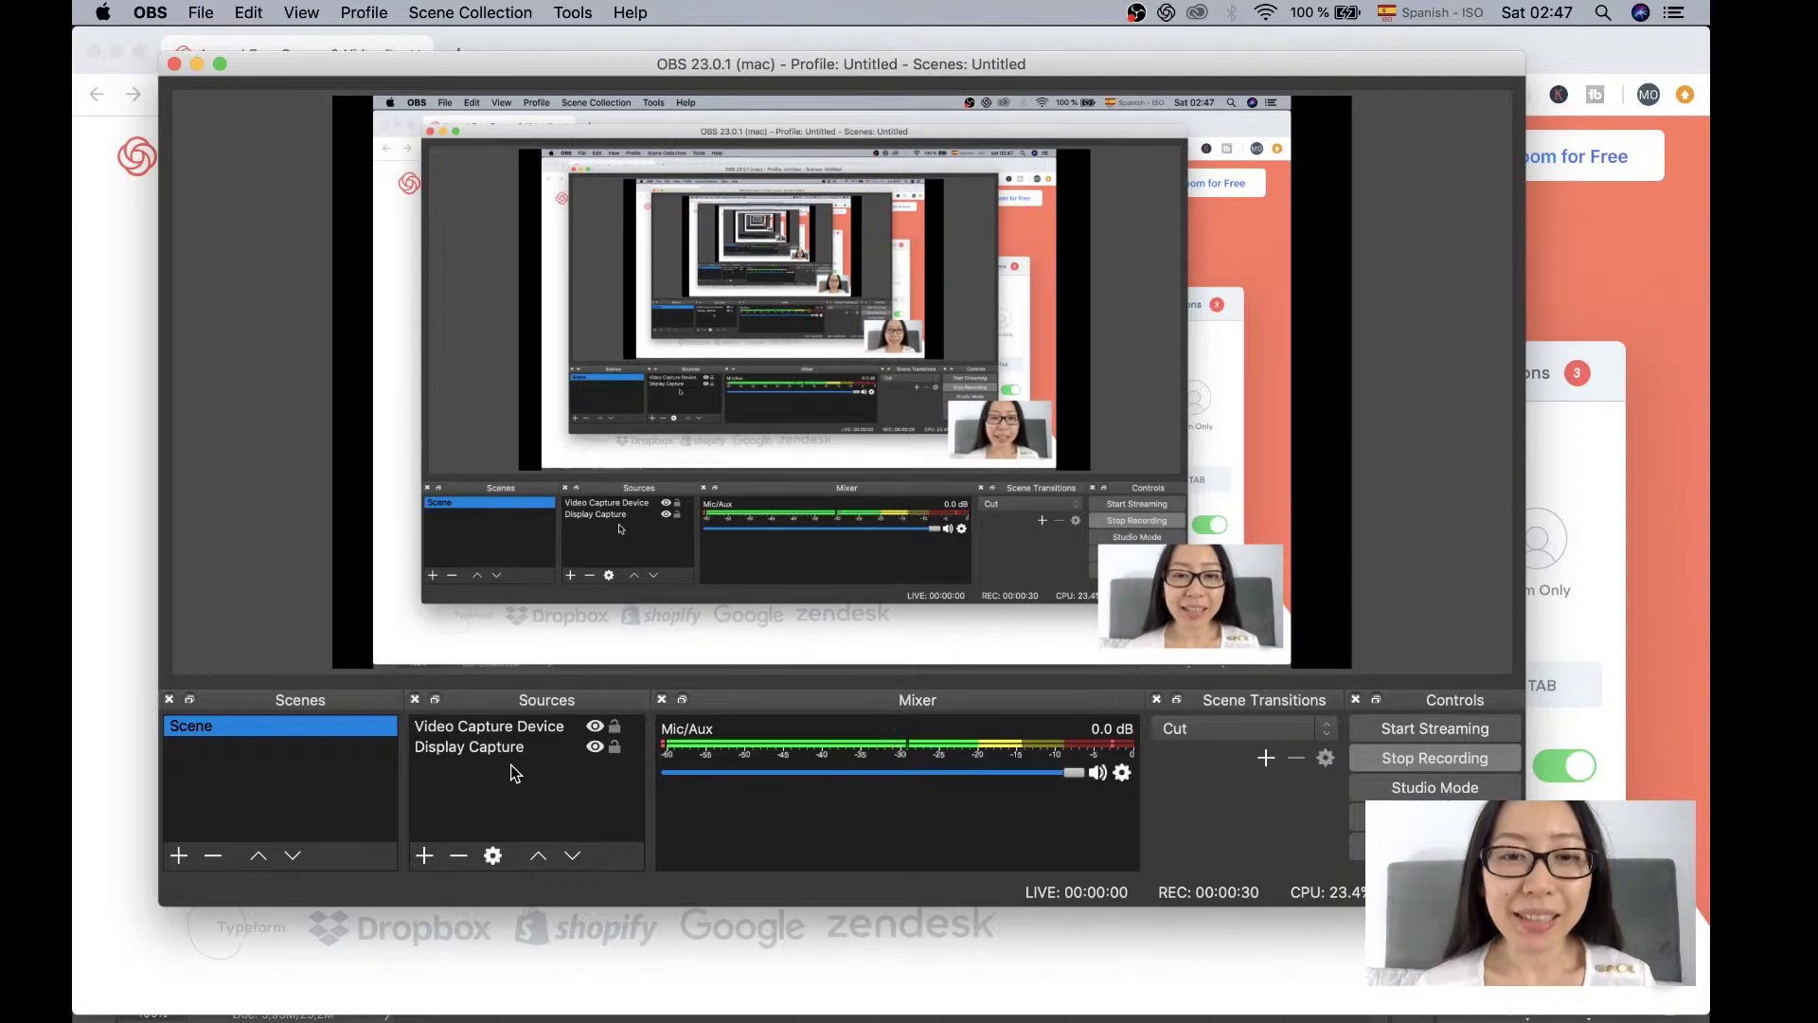
left_click(427, 857)
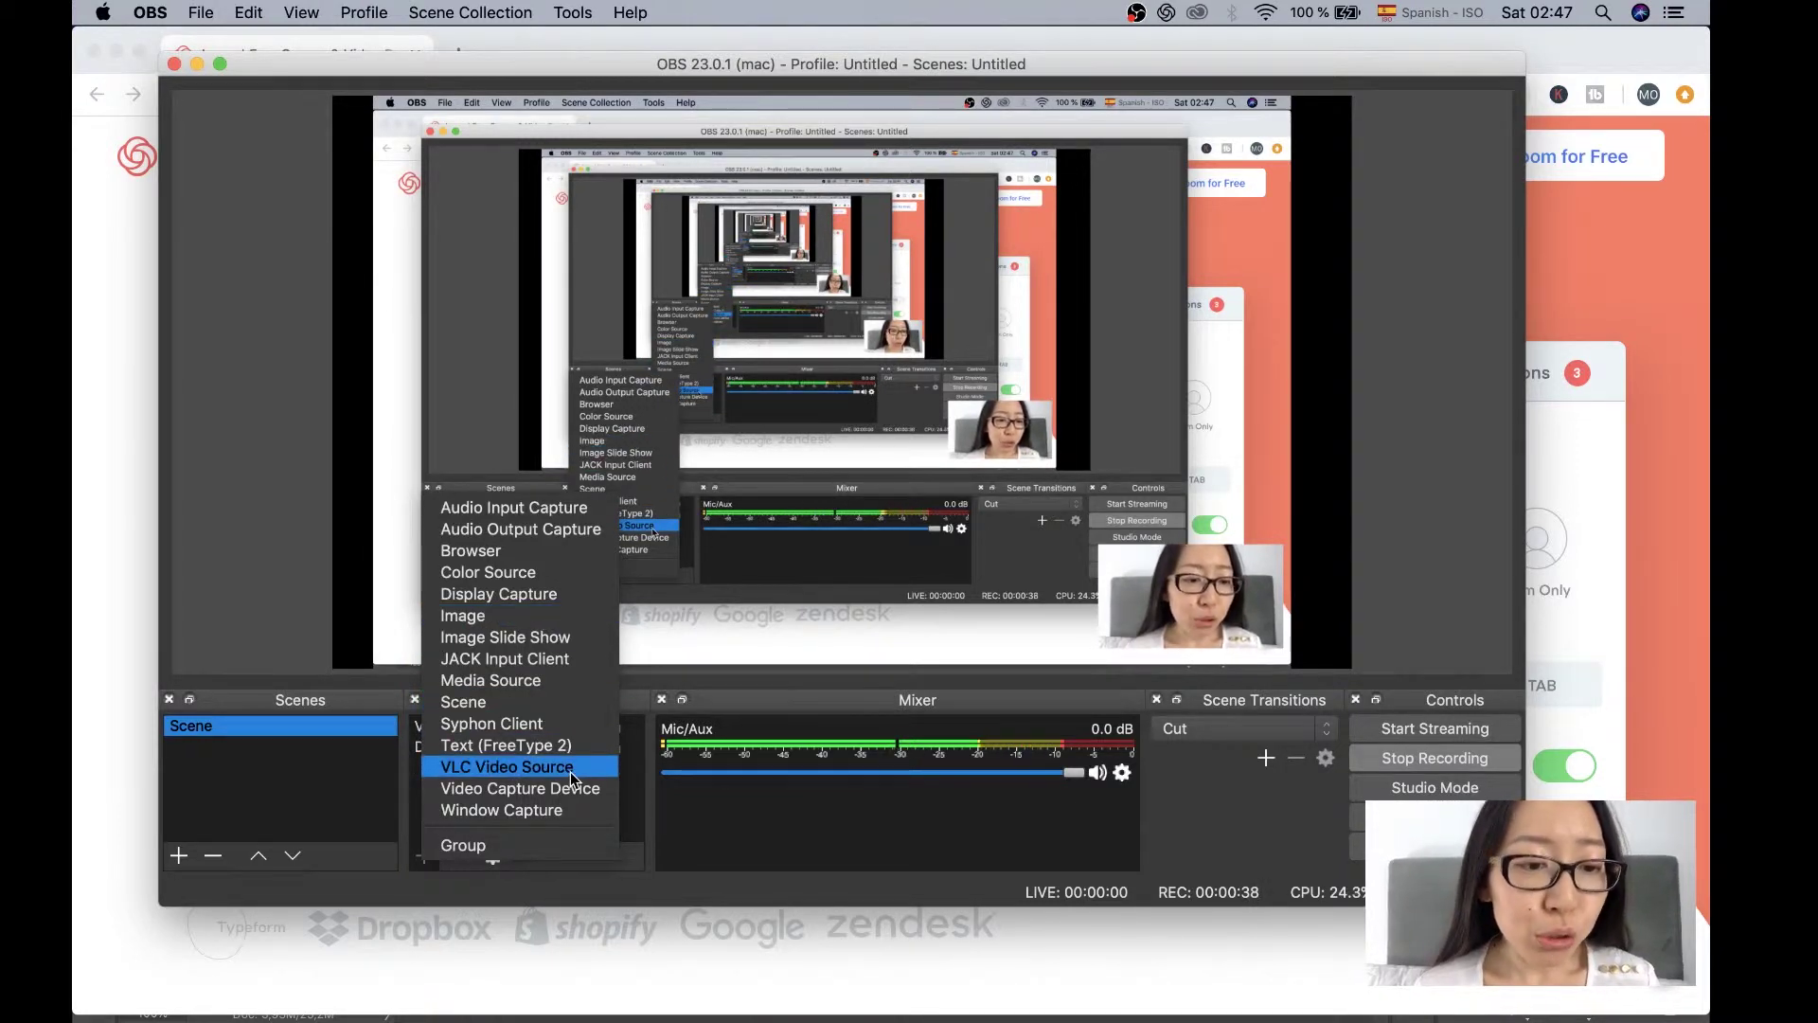
left_click(421, 866)
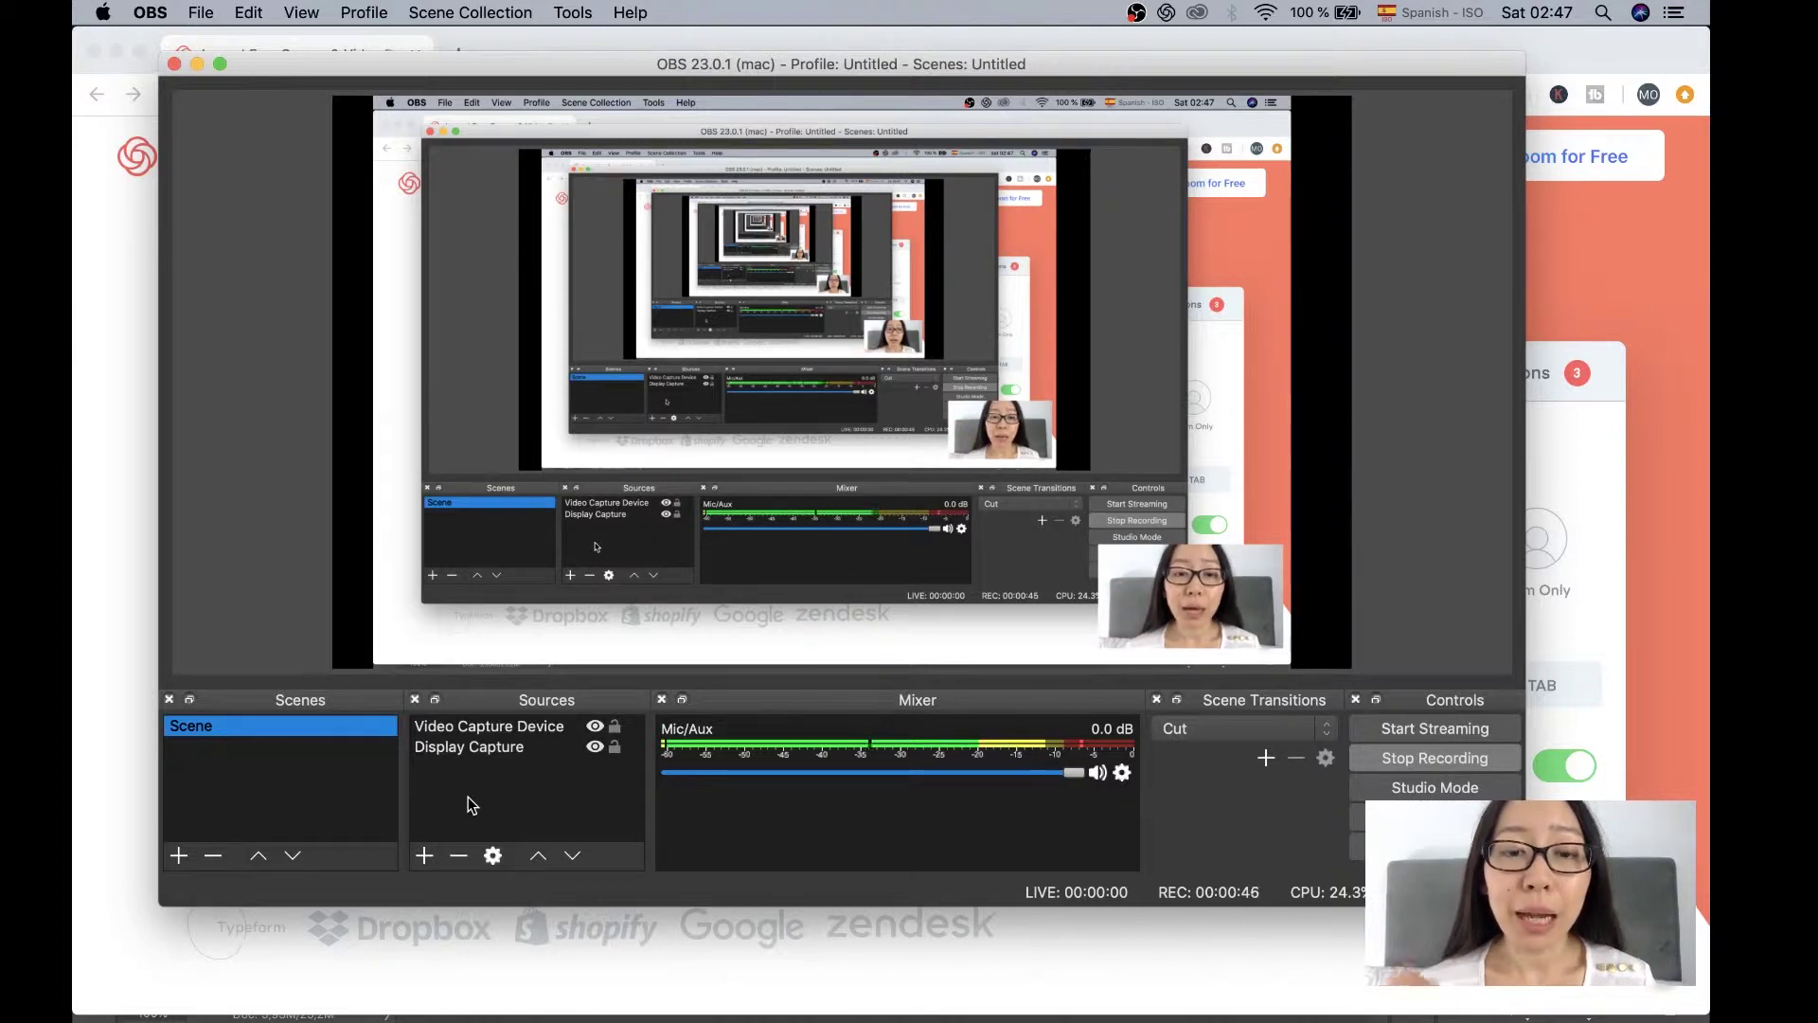
mouse_move(1018, 1008)
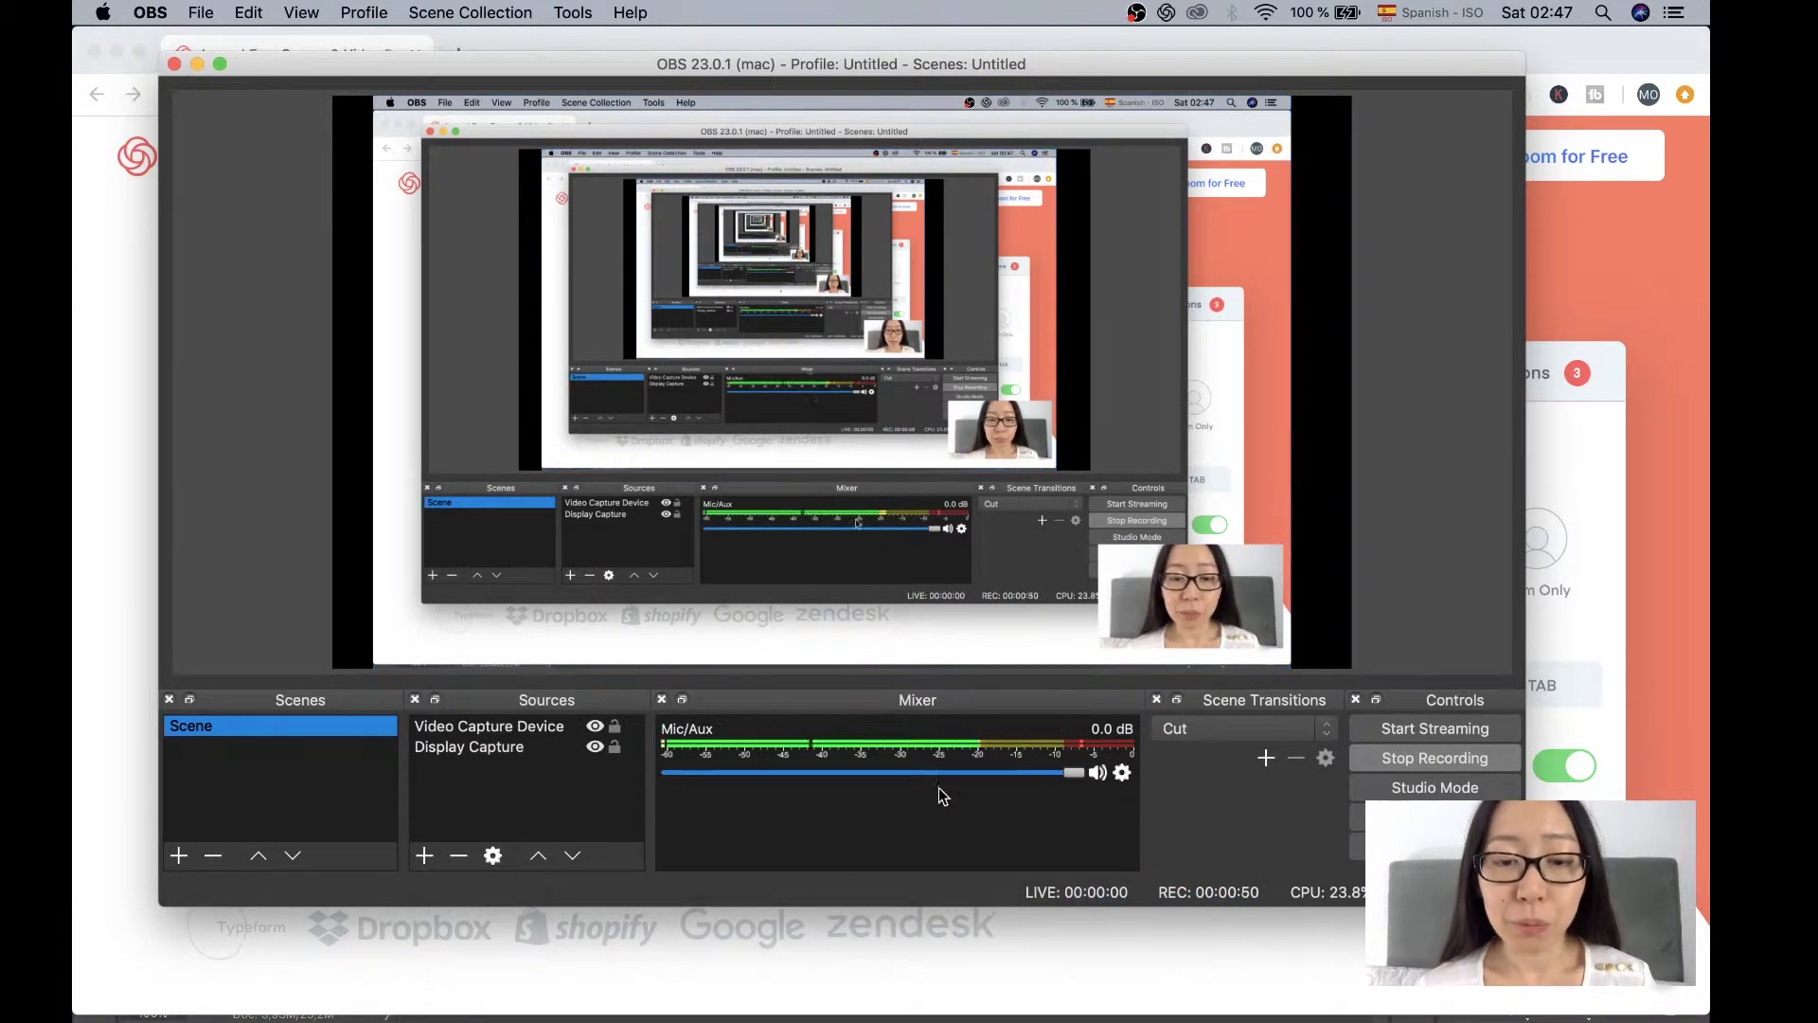
left_click(1122, 774)
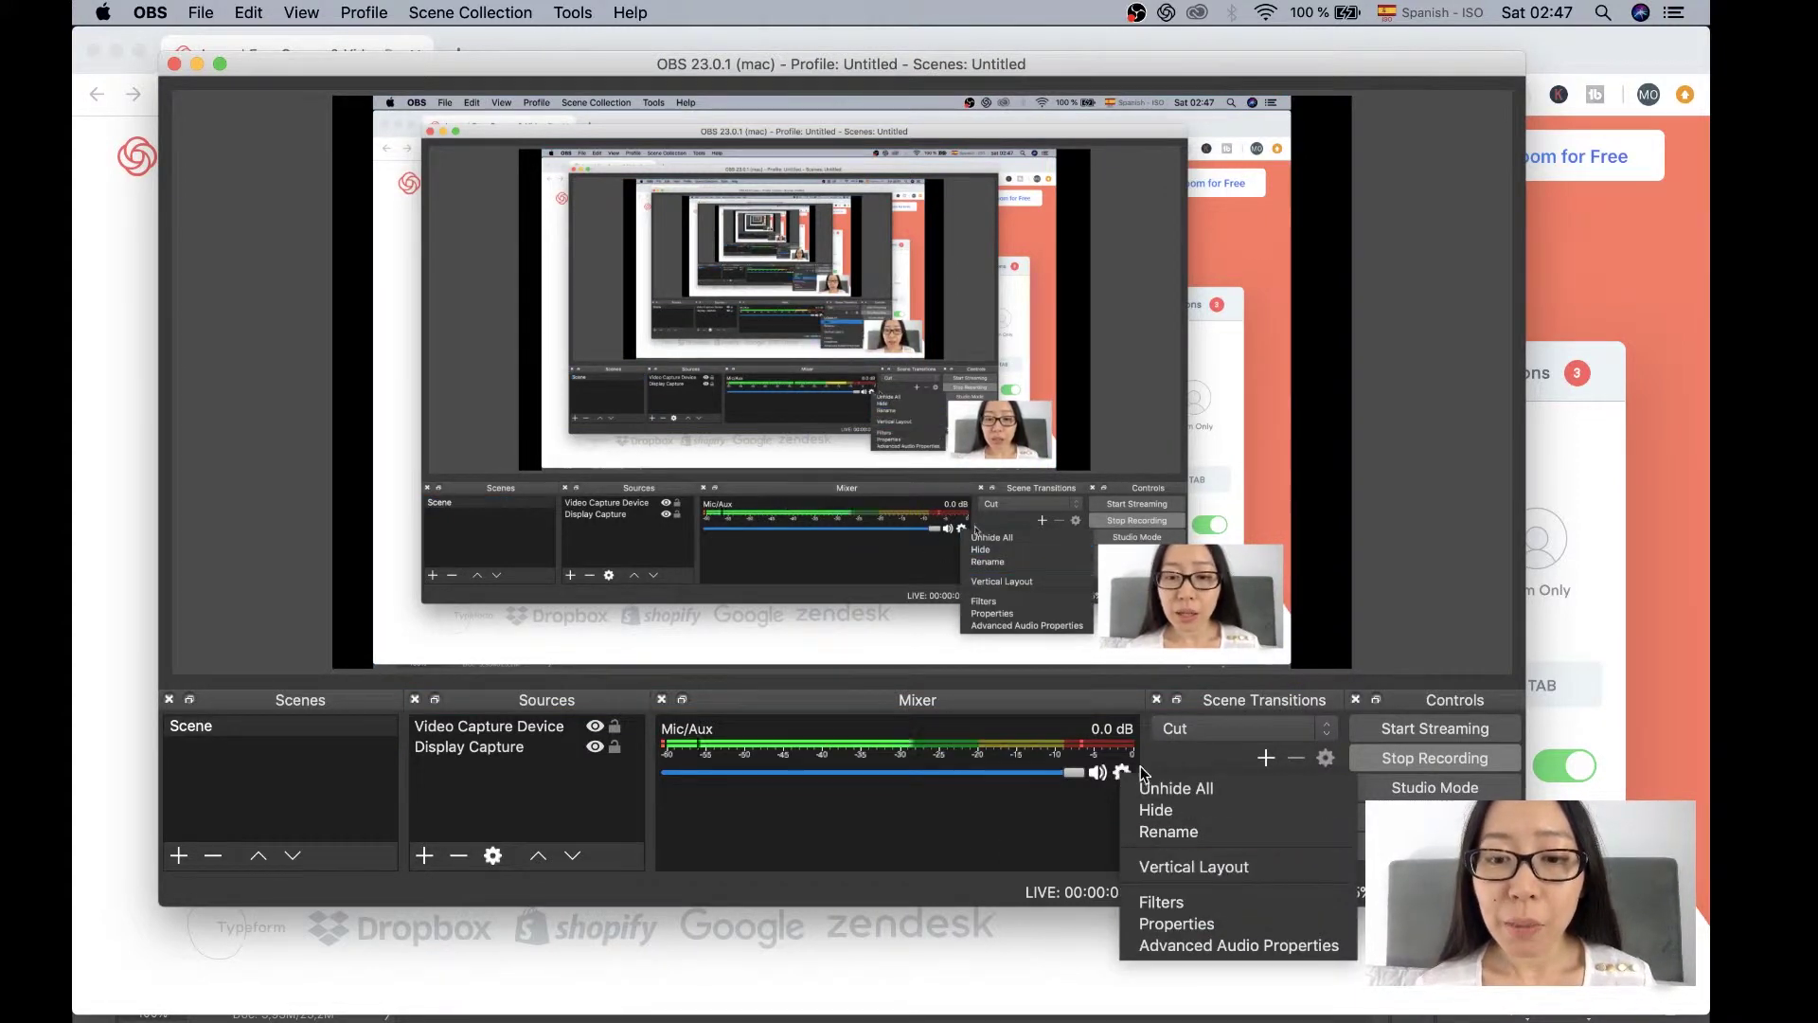
left_click(1122, 774)
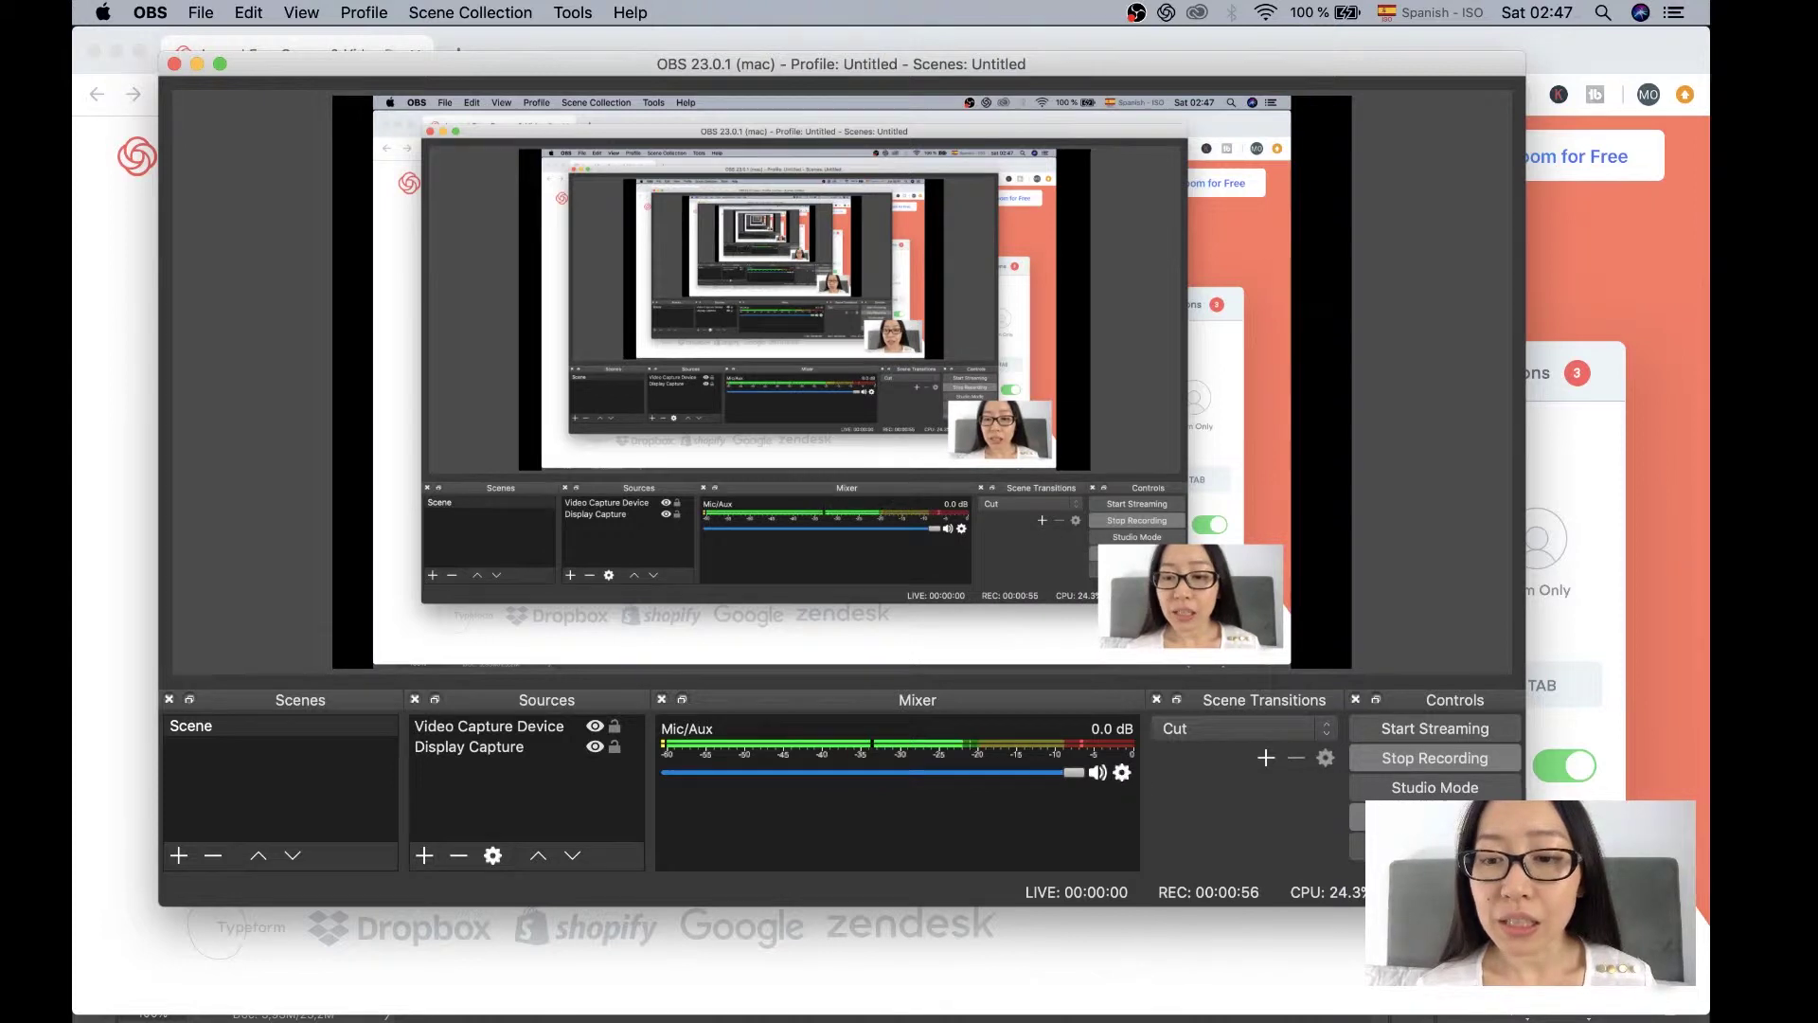
key("super+comma")
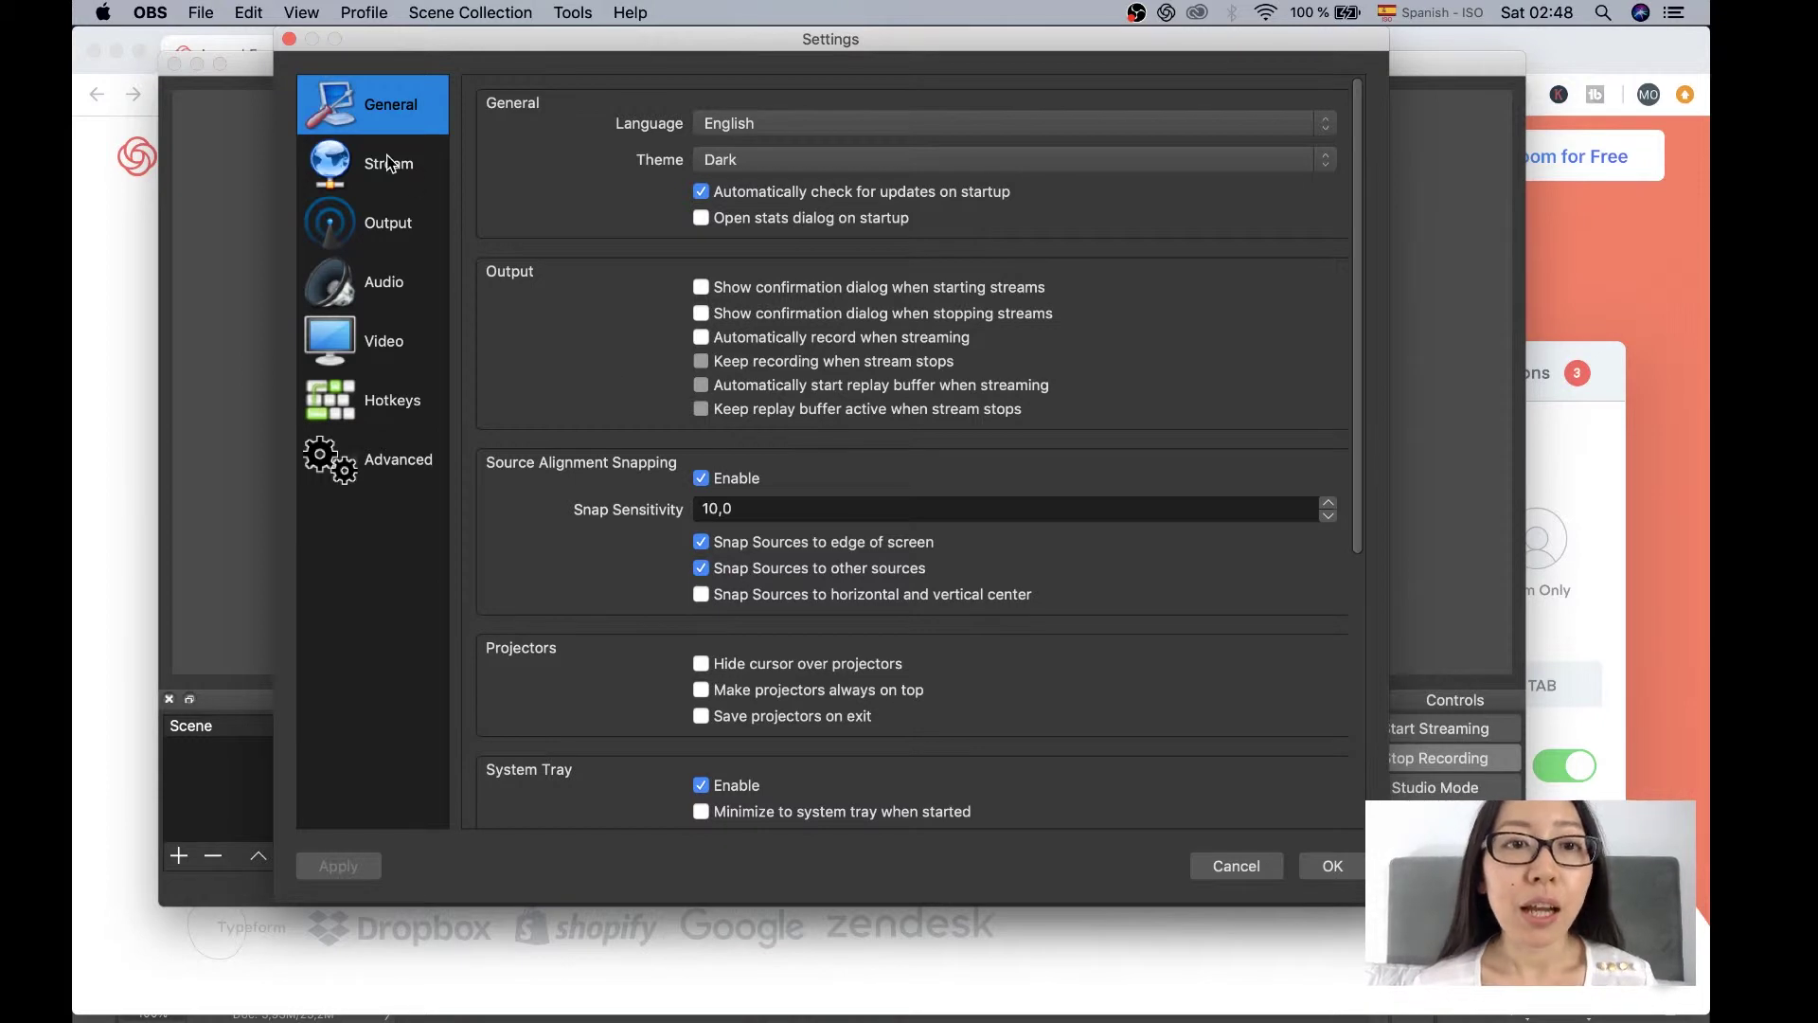
left_click(774, 159)
left_click(773, 157)
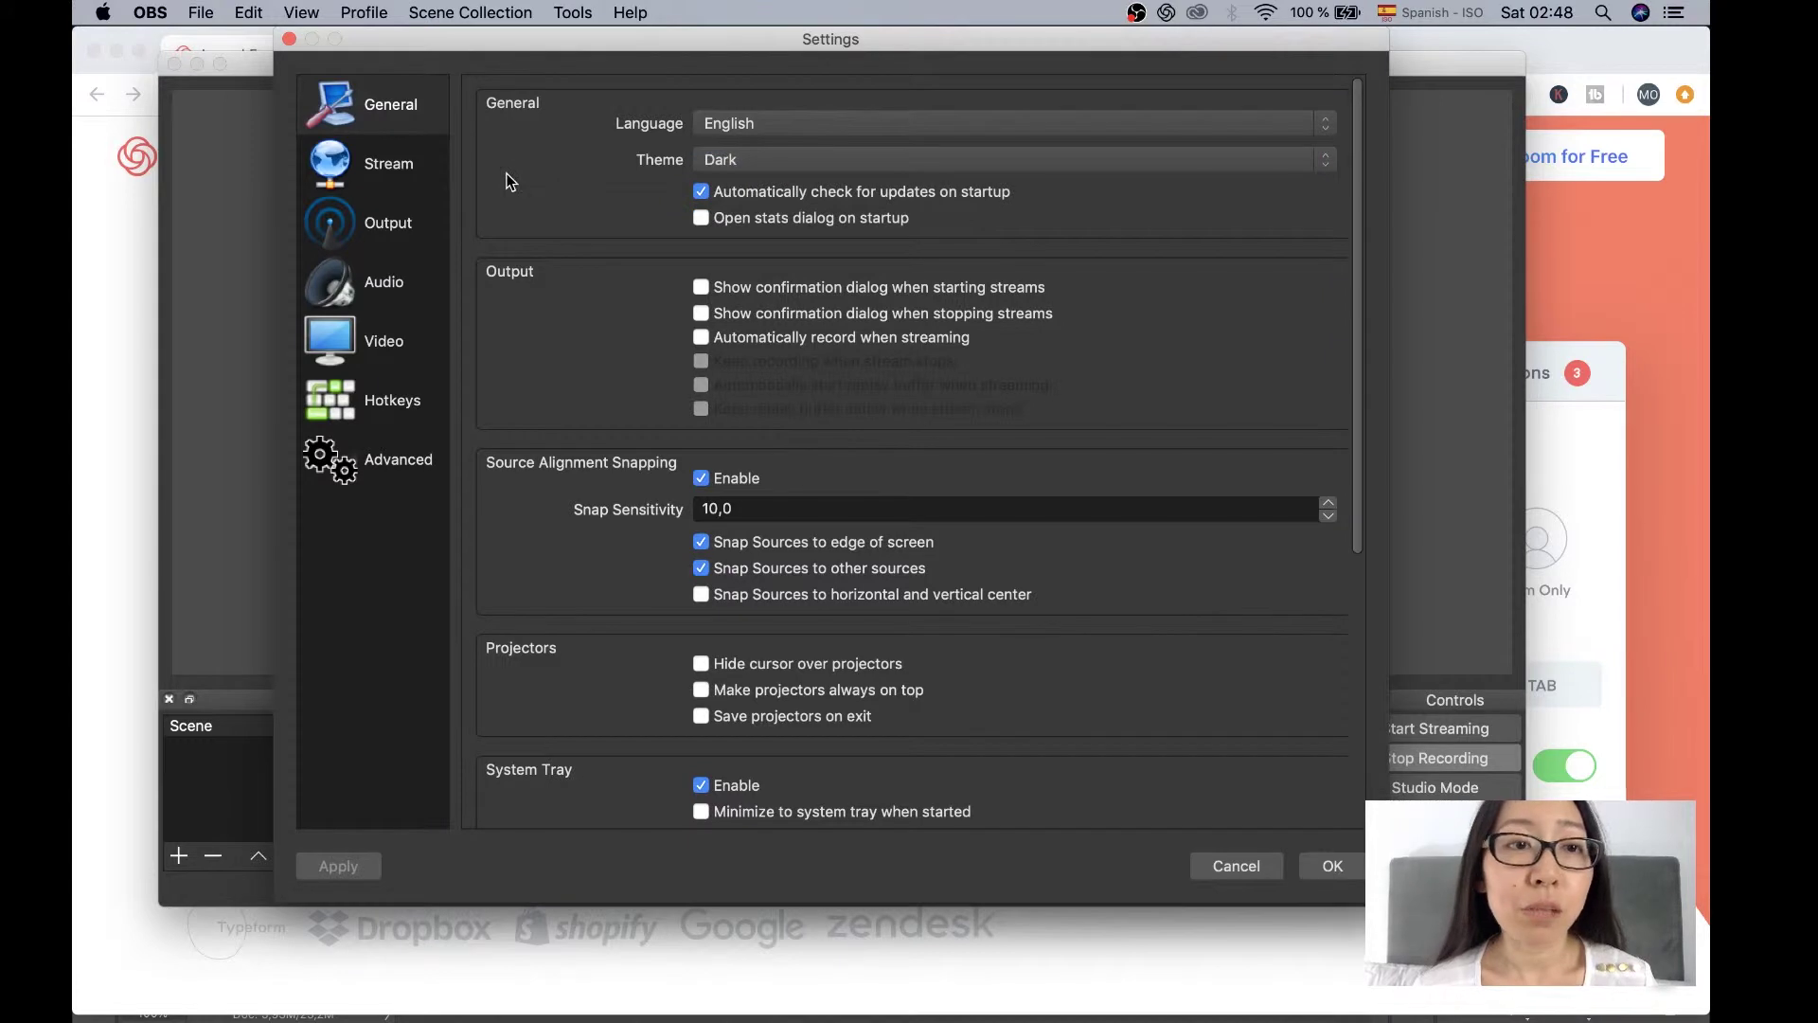
left_click(383, 170)
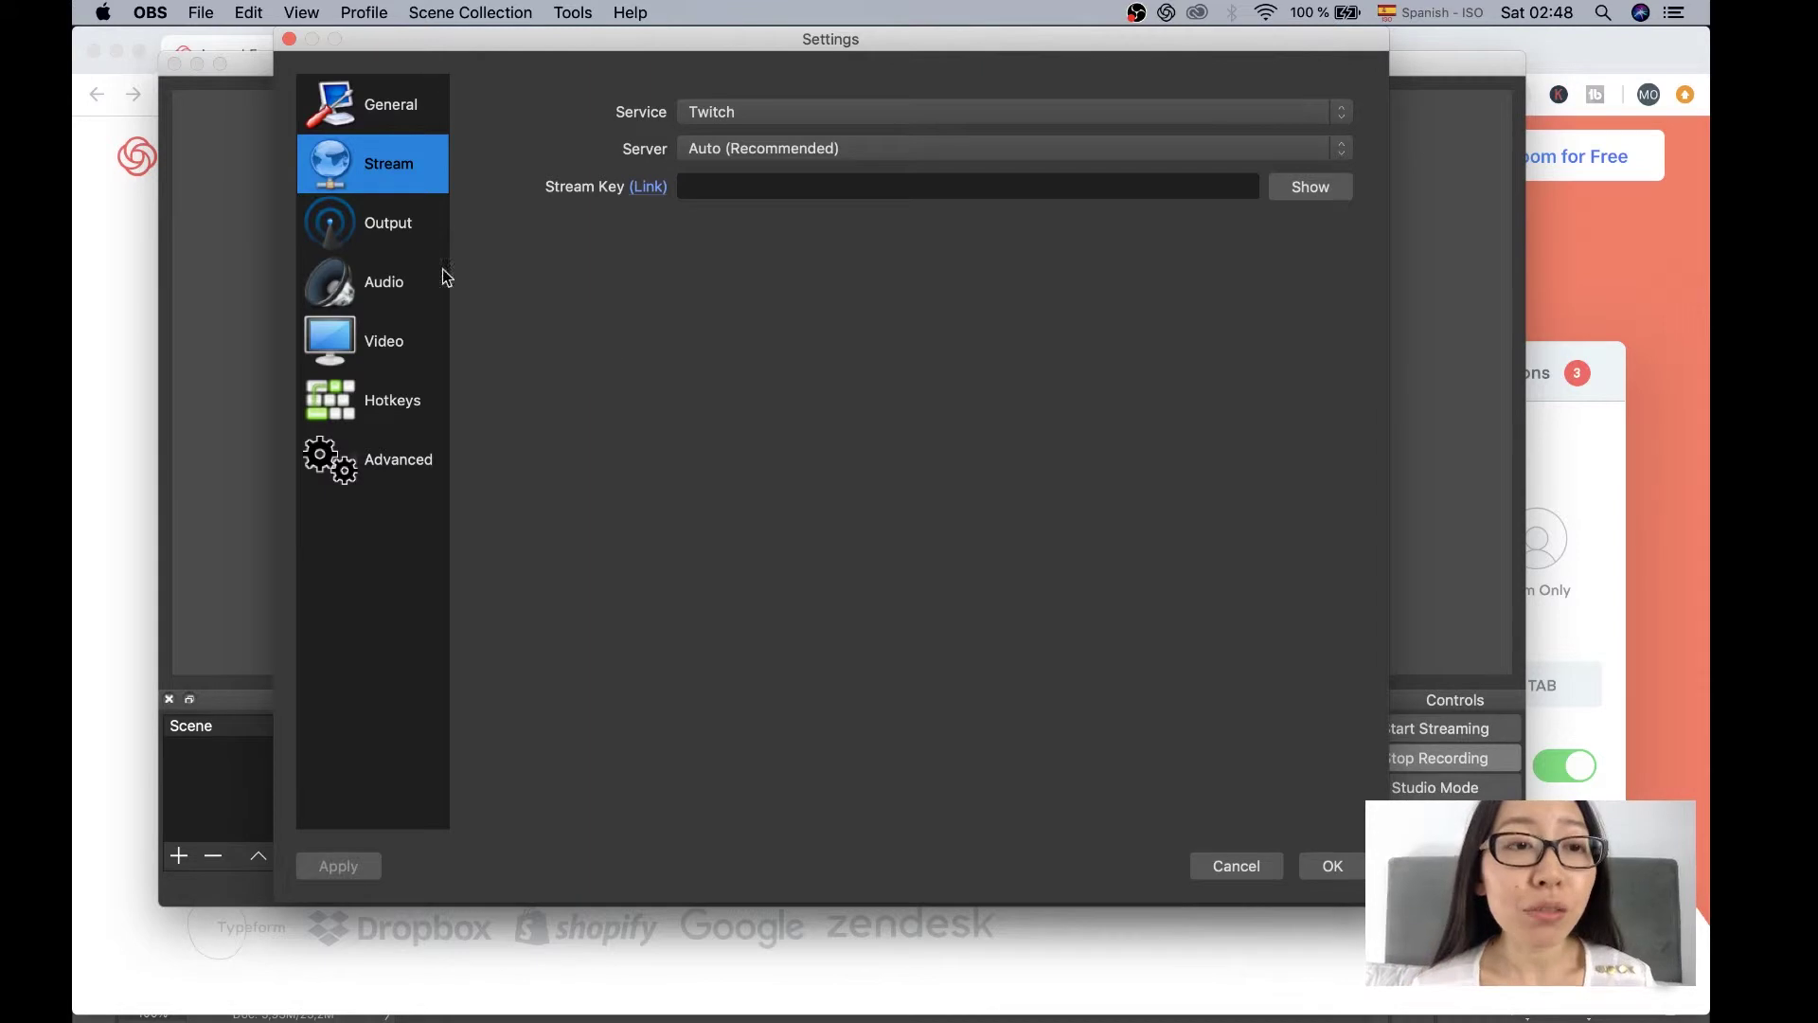
left_click(391, 225)
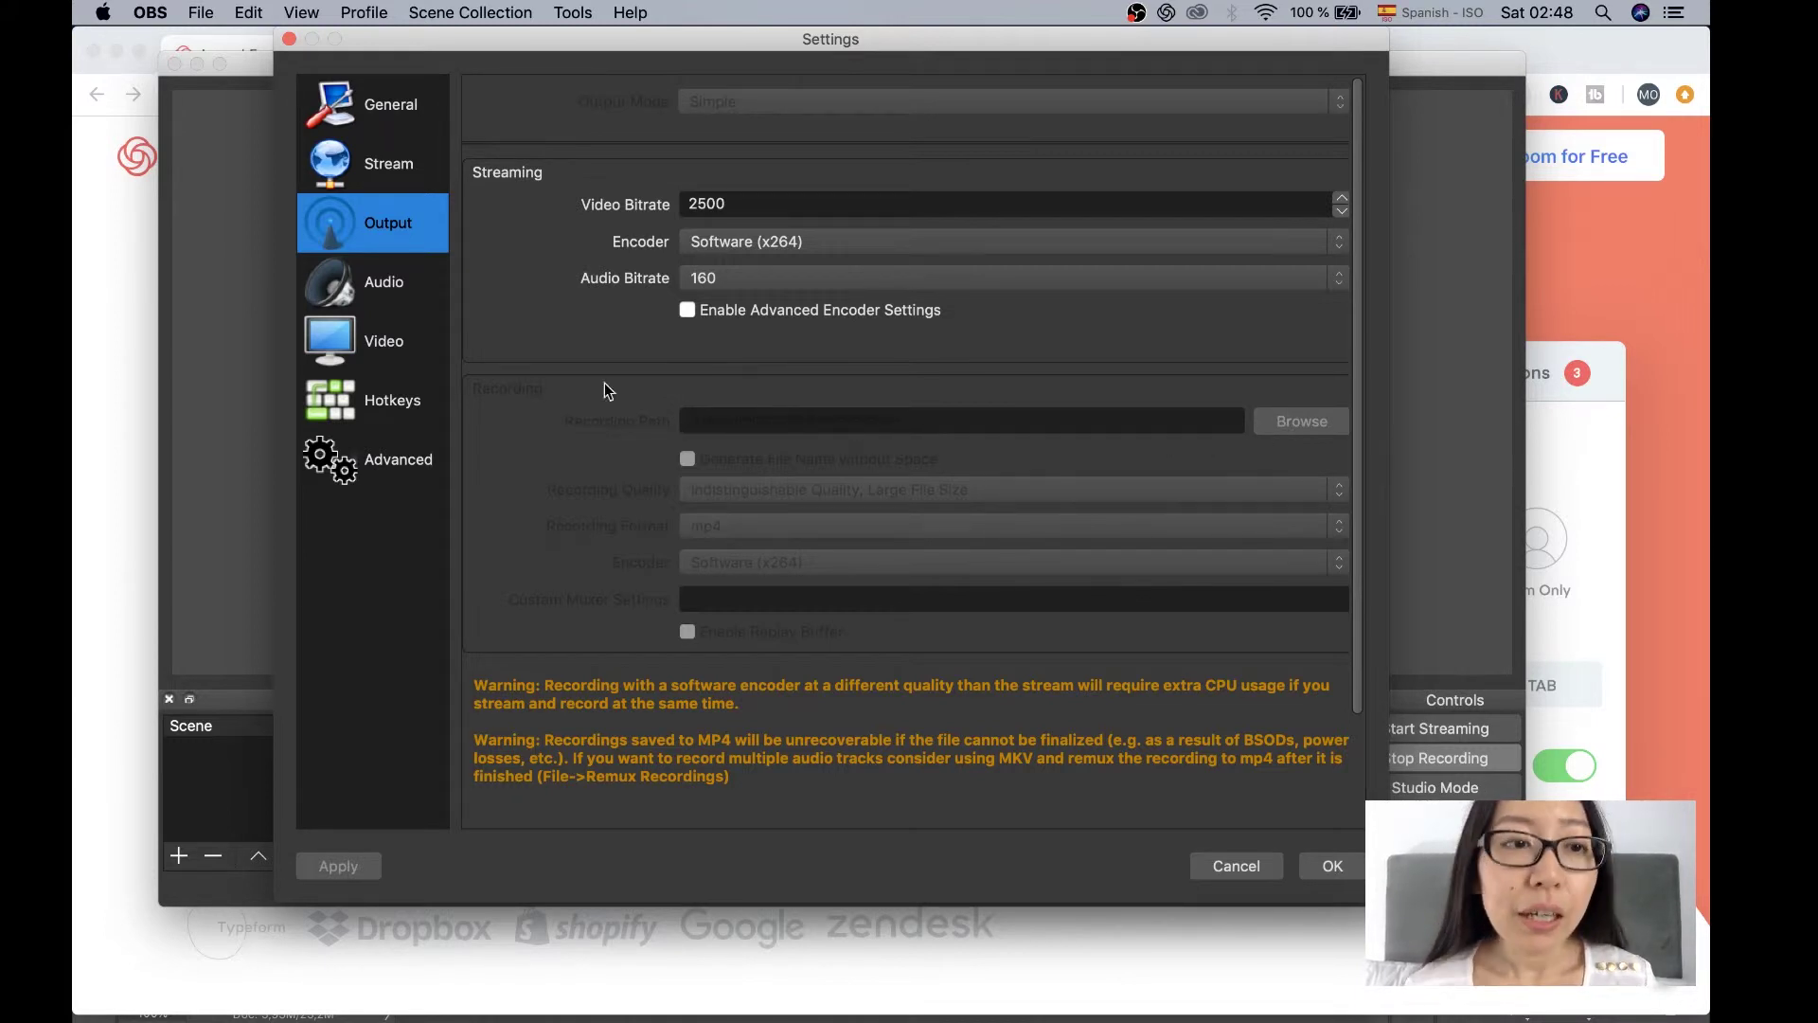
left_click(370, 296)
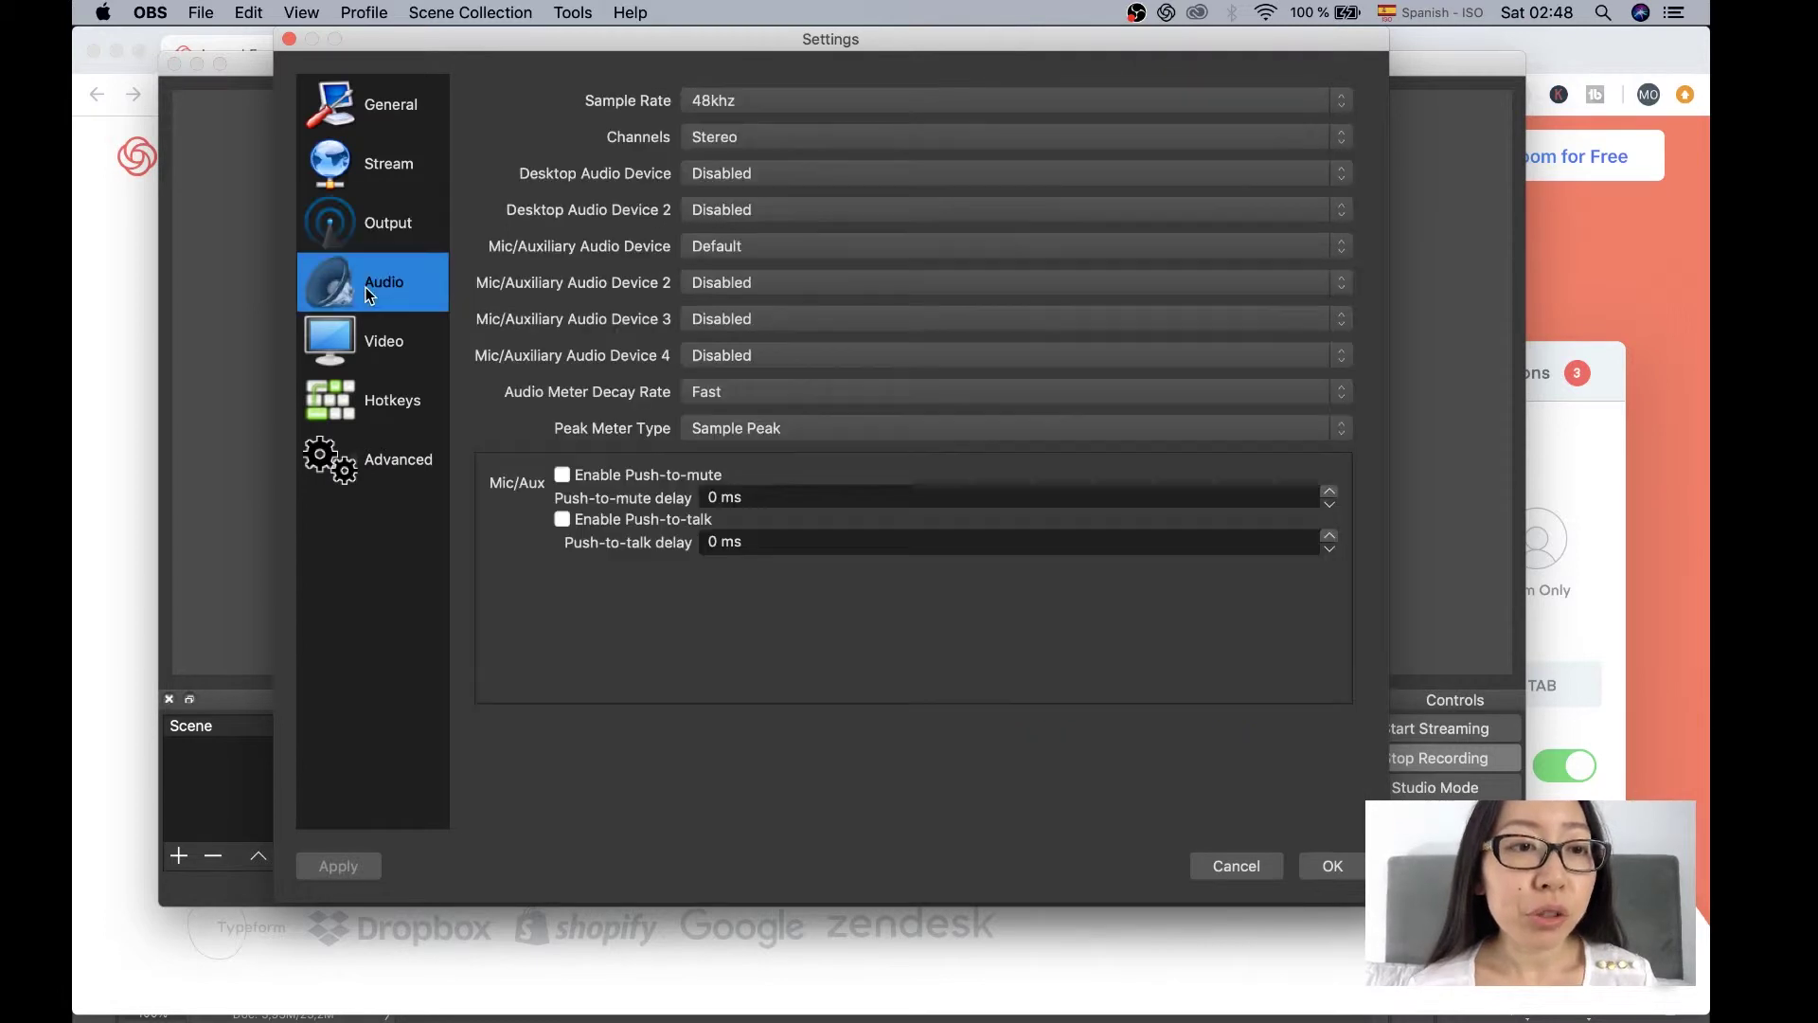
left_click(389, 350)
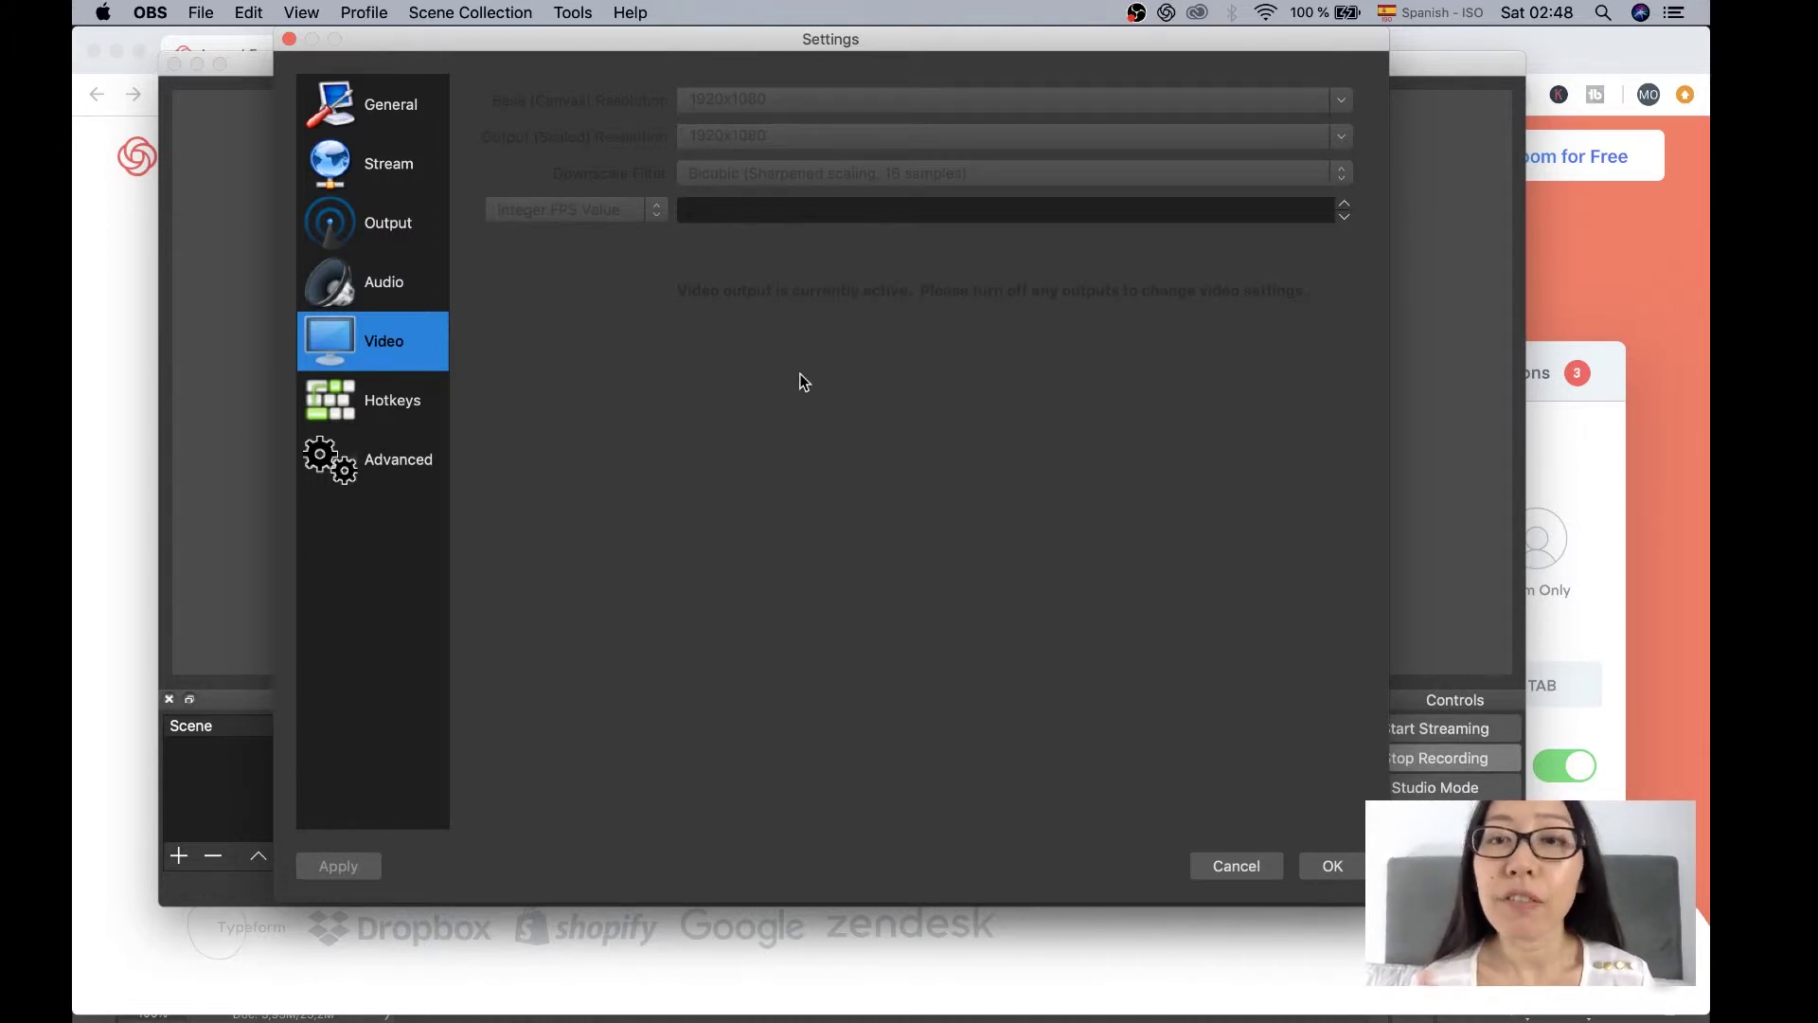
left_click(395, 471)
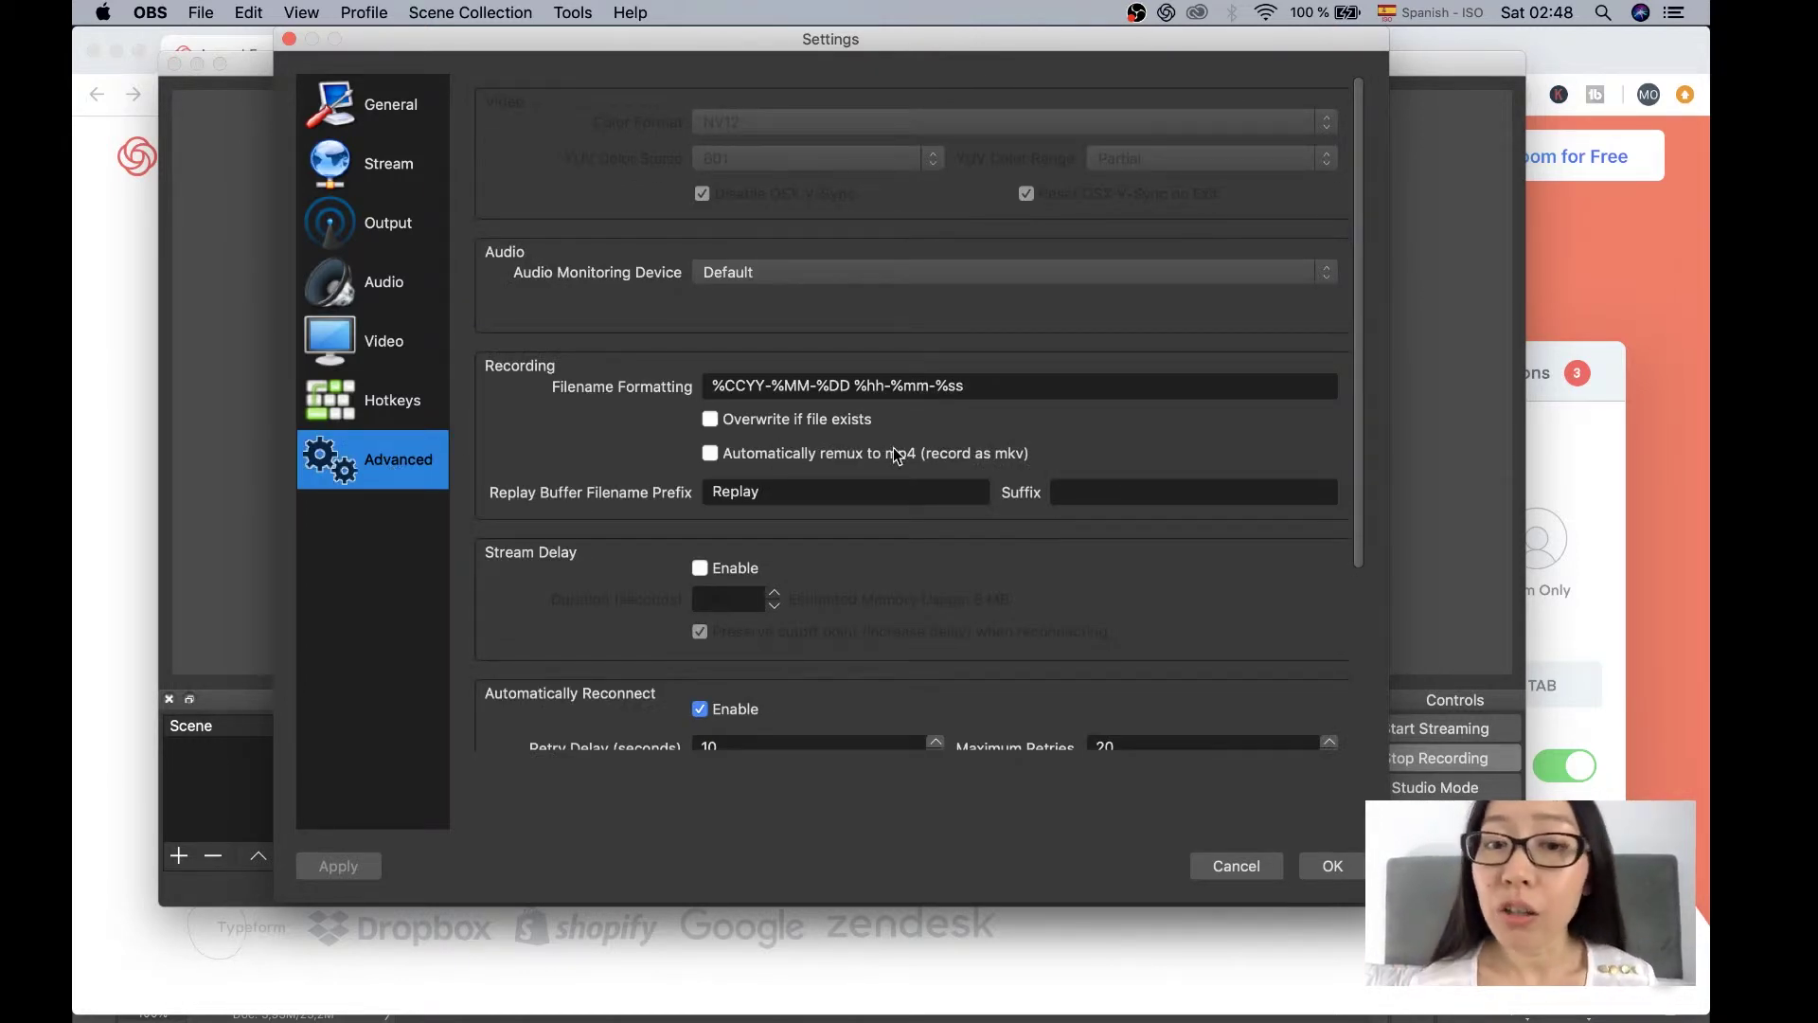
scroll(1248, 610, "down", 5)
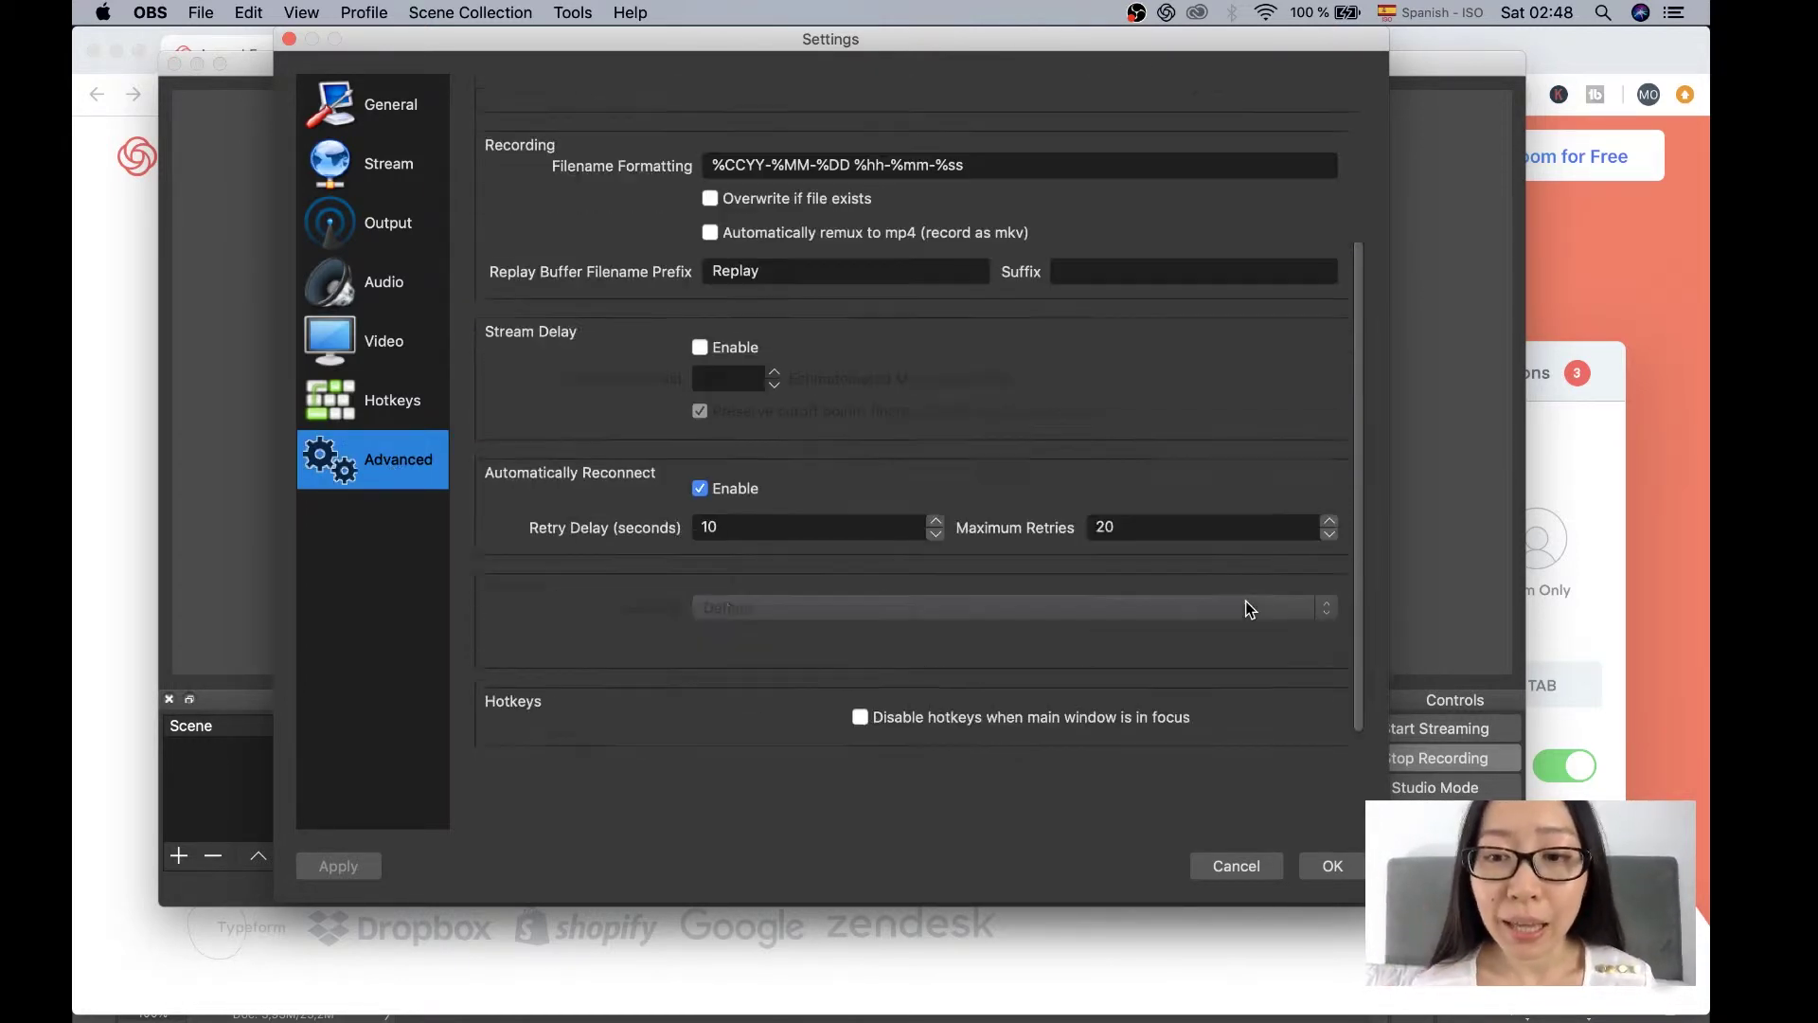
left_click(1333, 865)
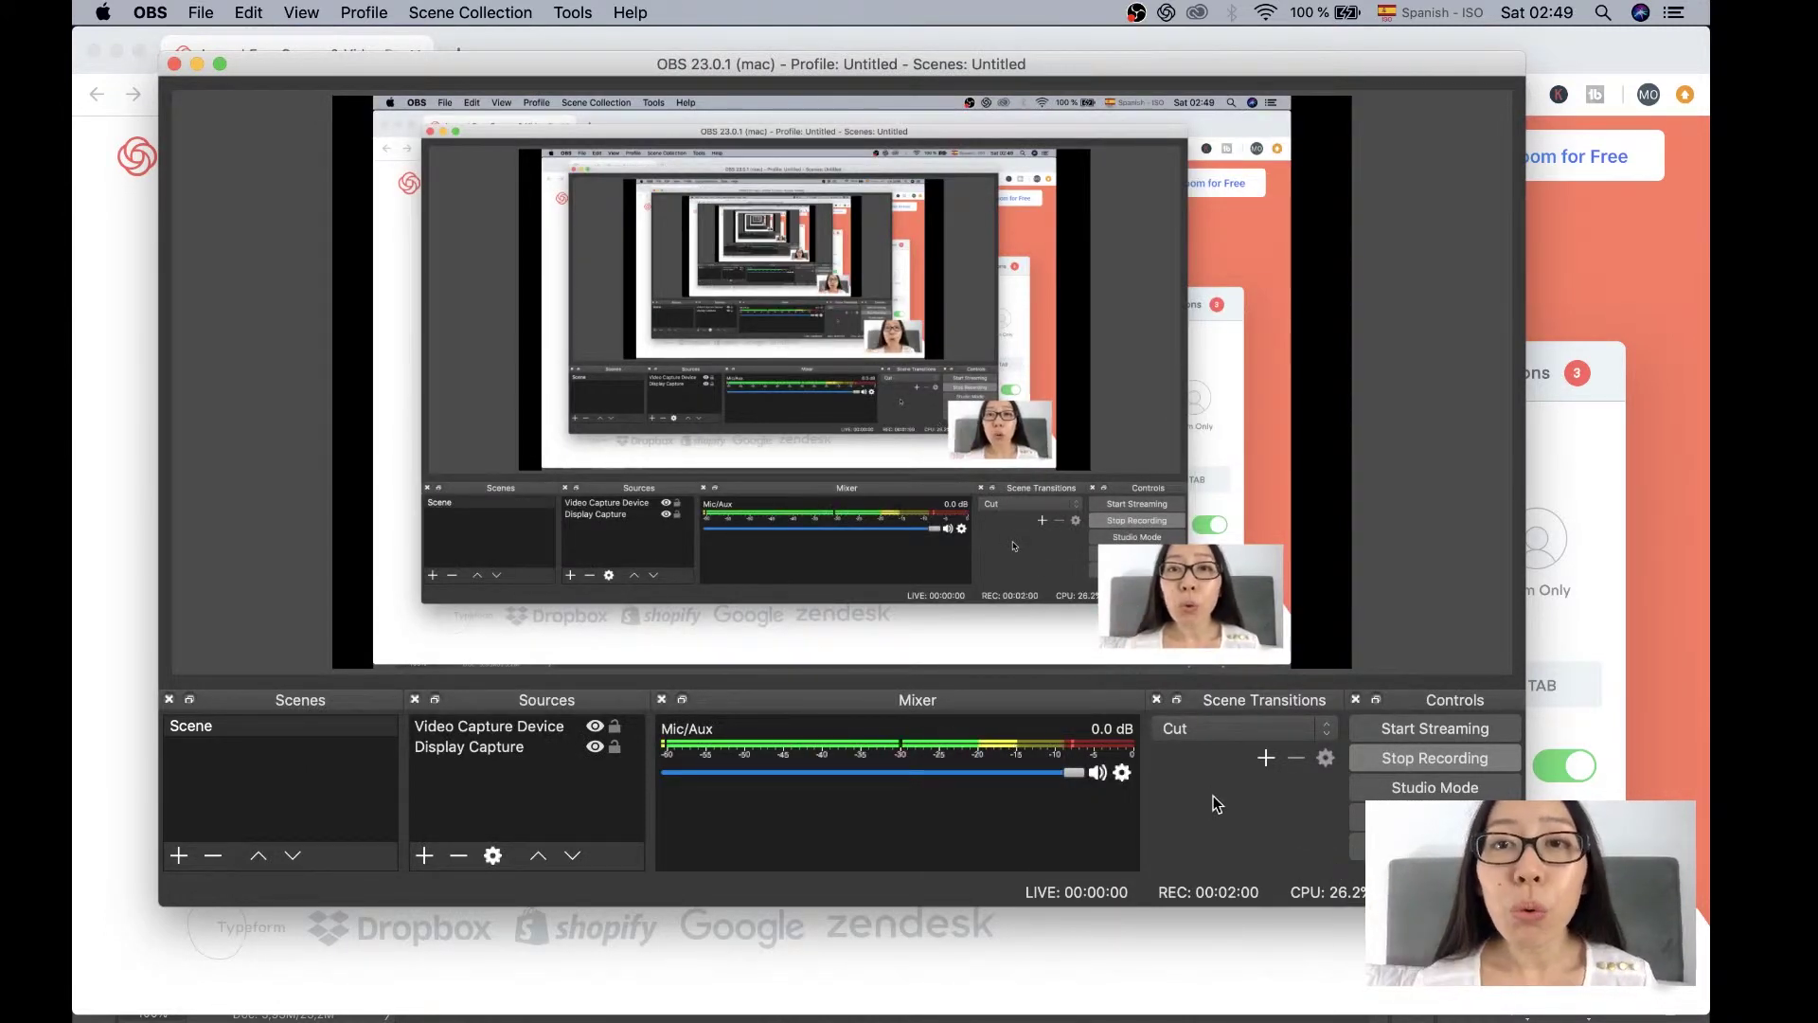
Open Loom's recording options, minimize OBS and drag the webcam bubble up over the headline
left_click(1167, 13)
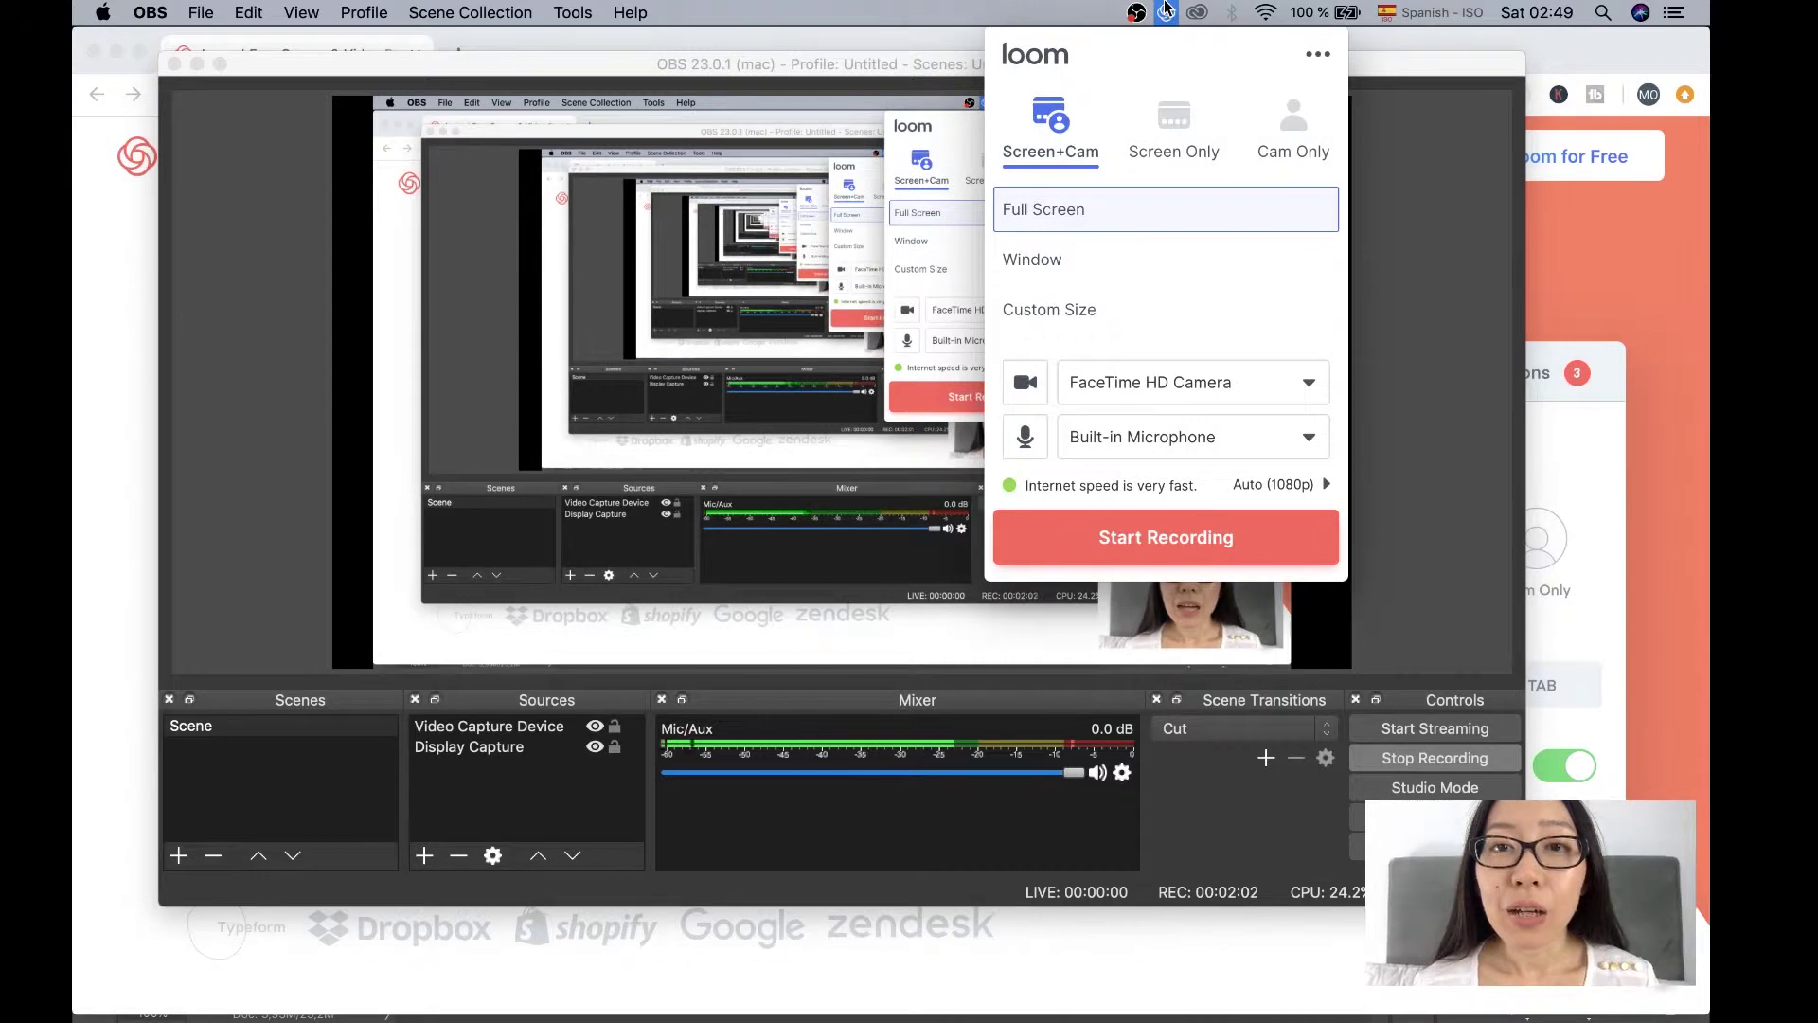
left_click(198, 63)
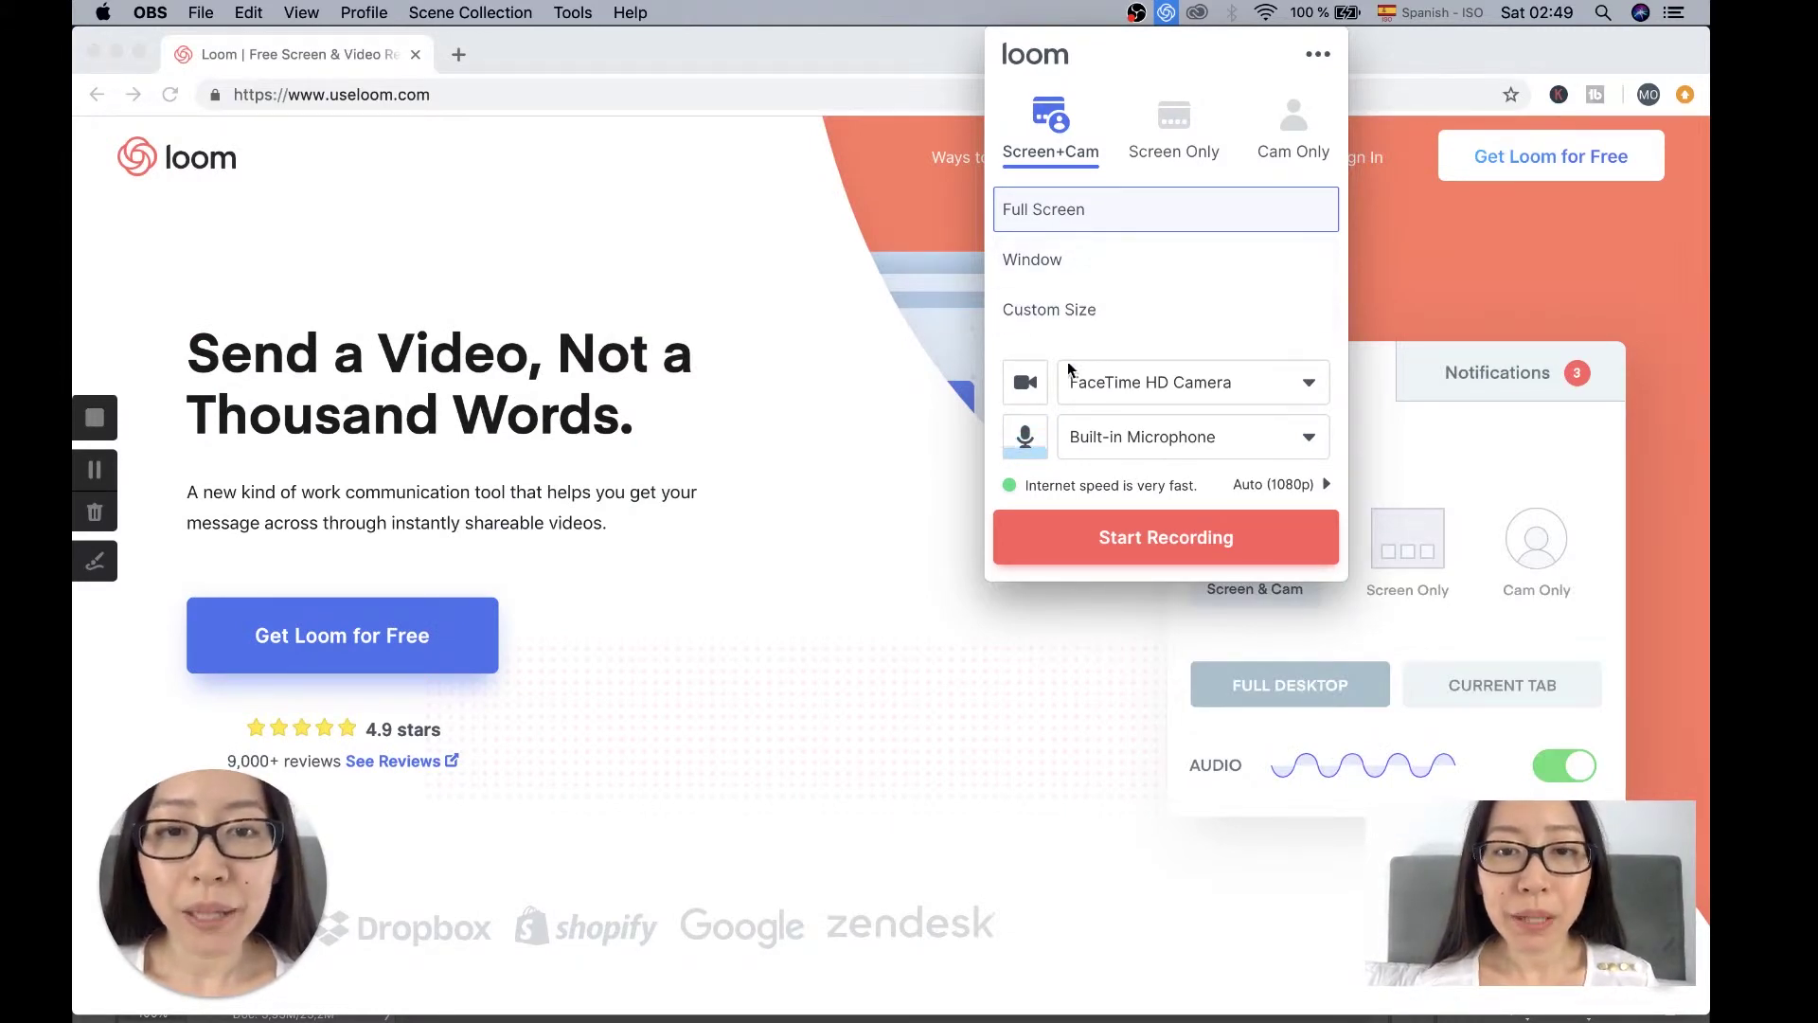
mouse_move(283, 871)
left_click_drag(282, 877, 724, 234)
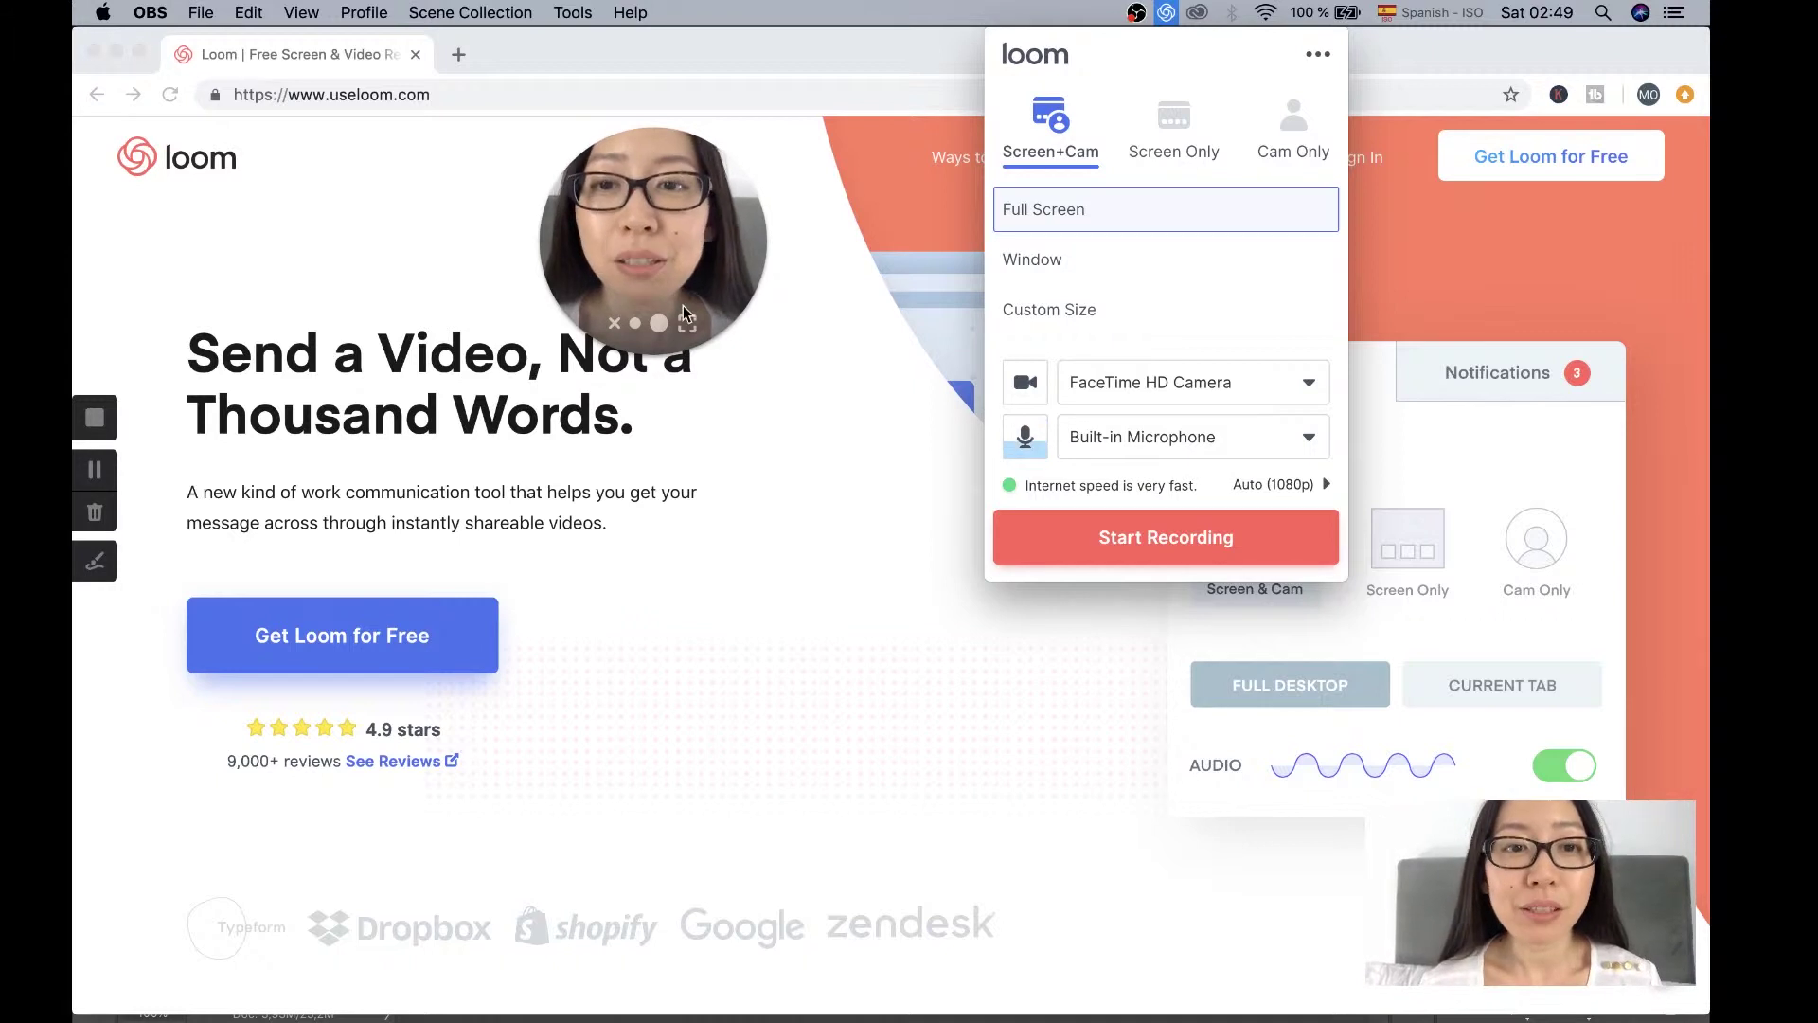
Set the webcam bubble to medium size on the headline, then close and reopen the Loom recorder
left_click_drag(691, 243, 587, 381)
left_click(552, 406)
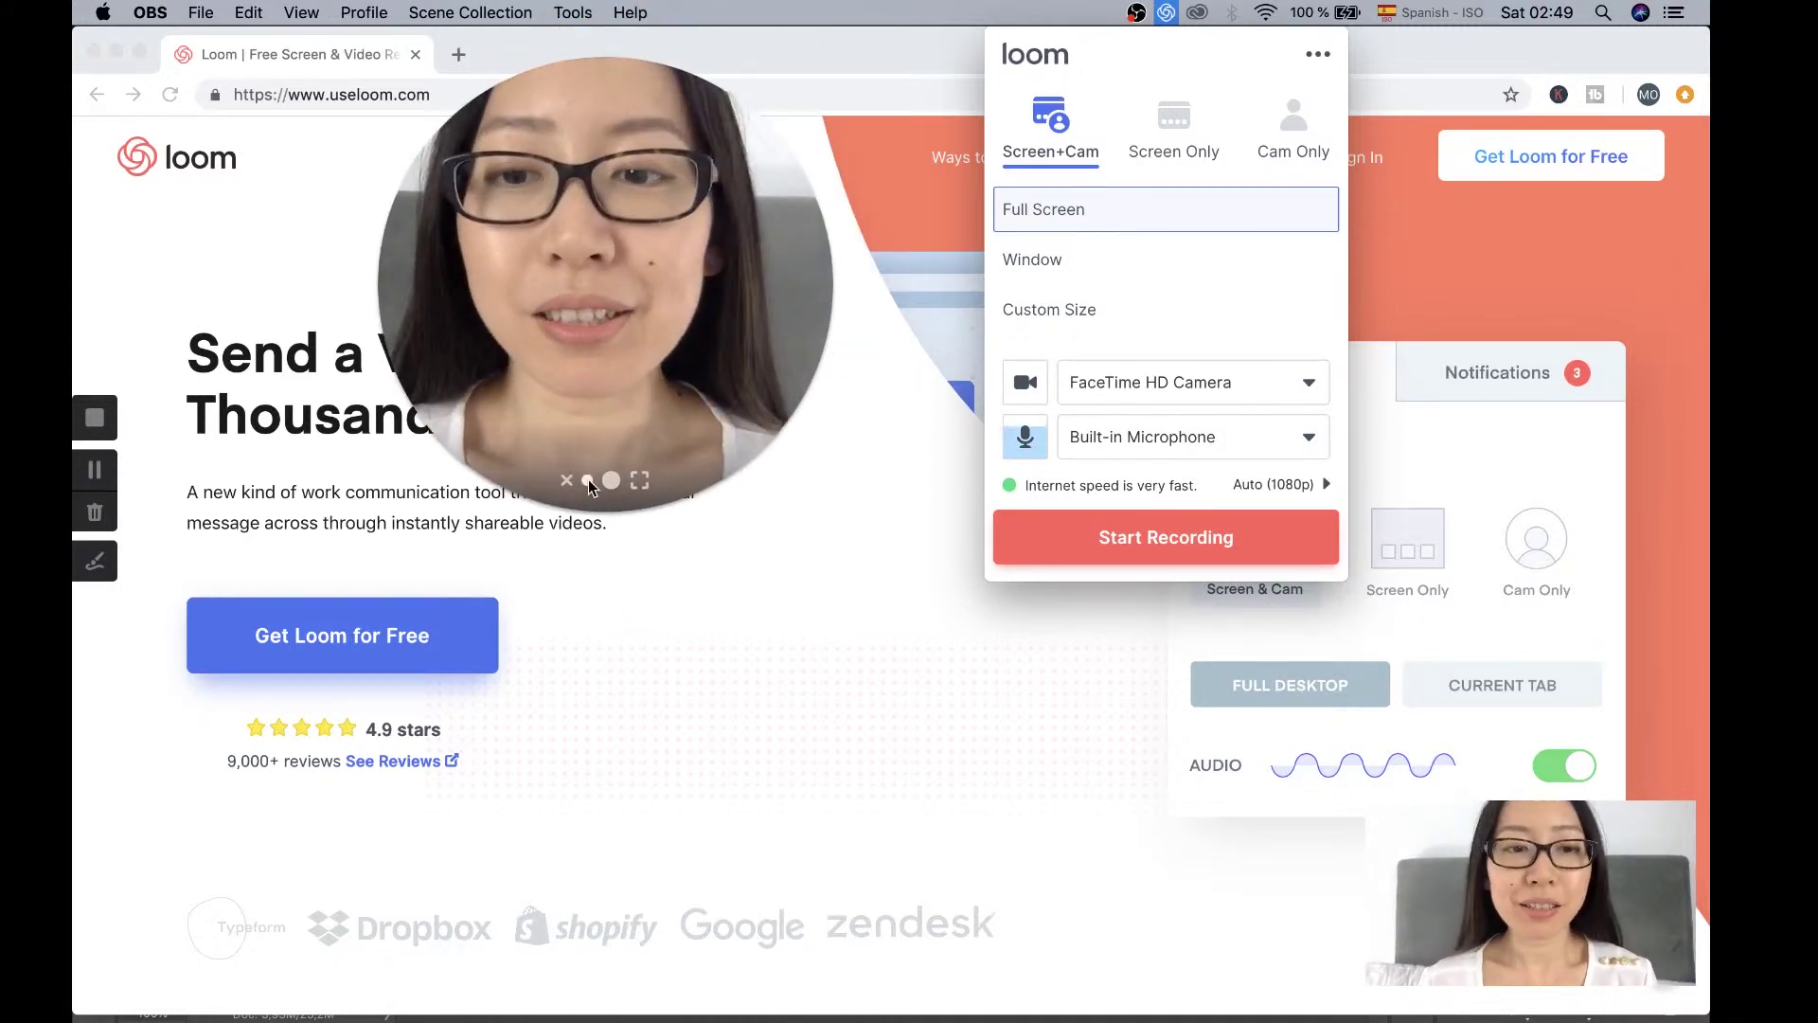
left_click(587, 480)
left_click(757, 152)
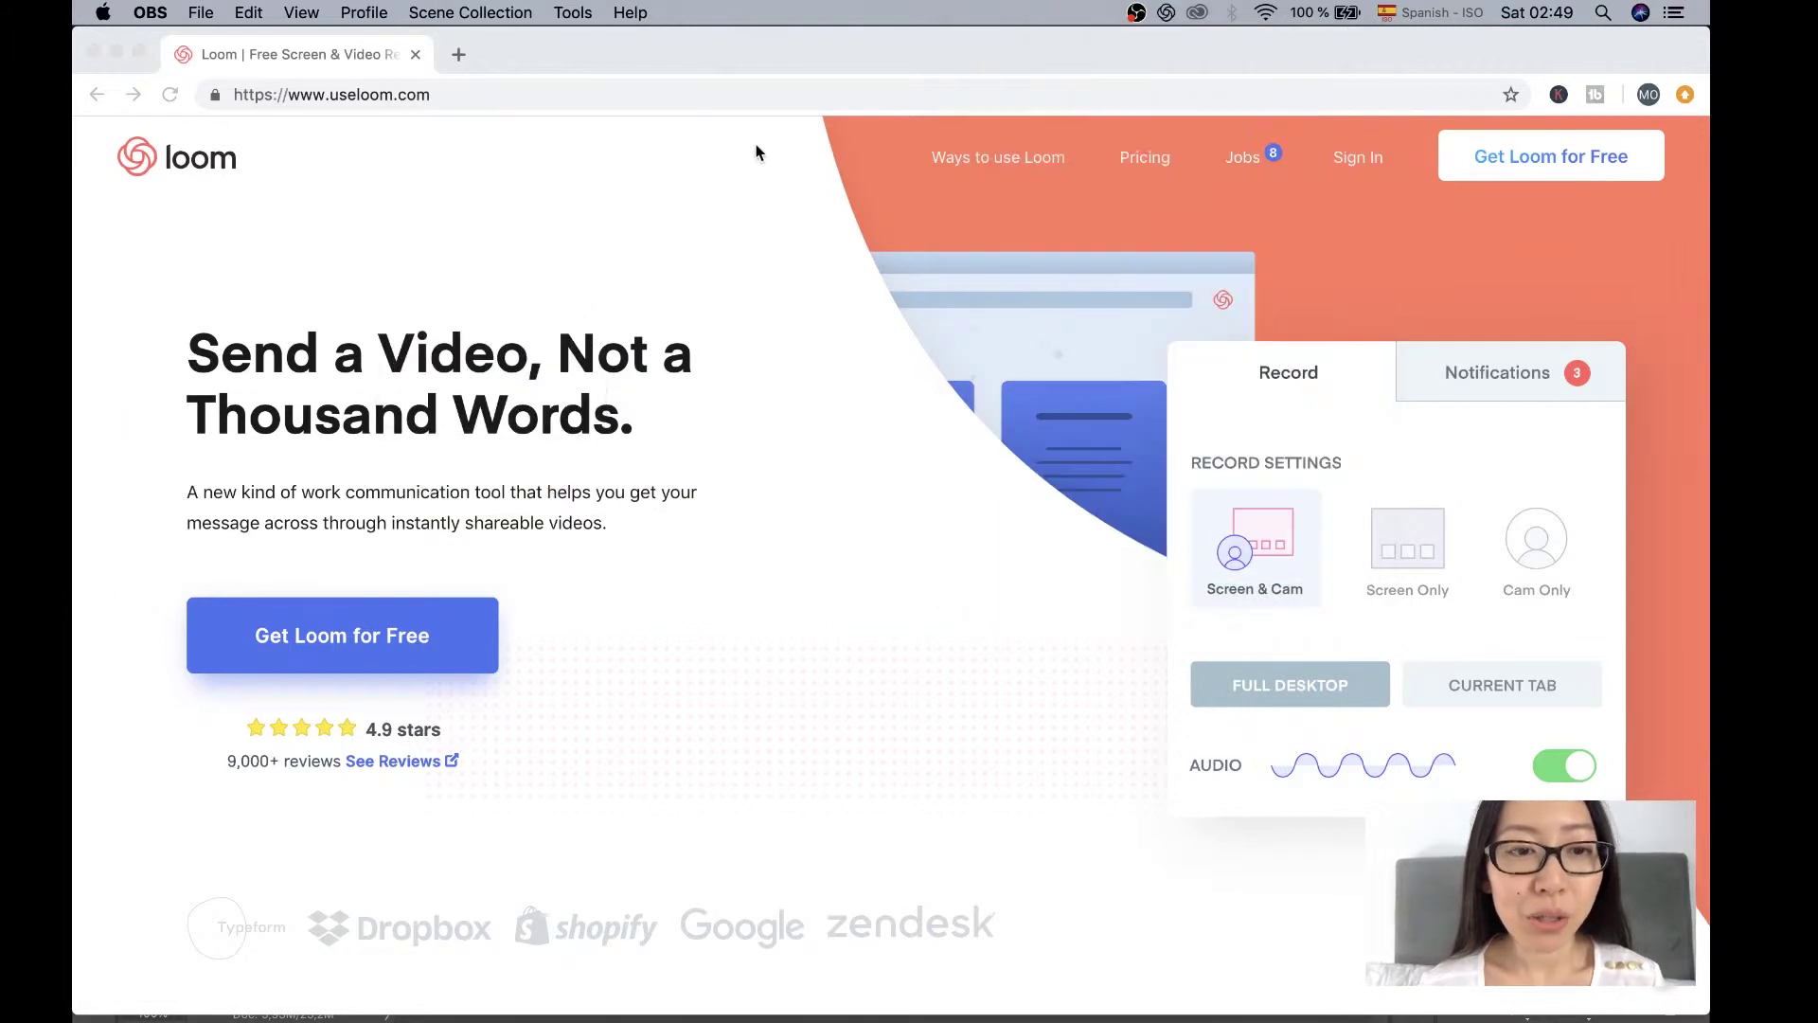
left_click(1167, 13)
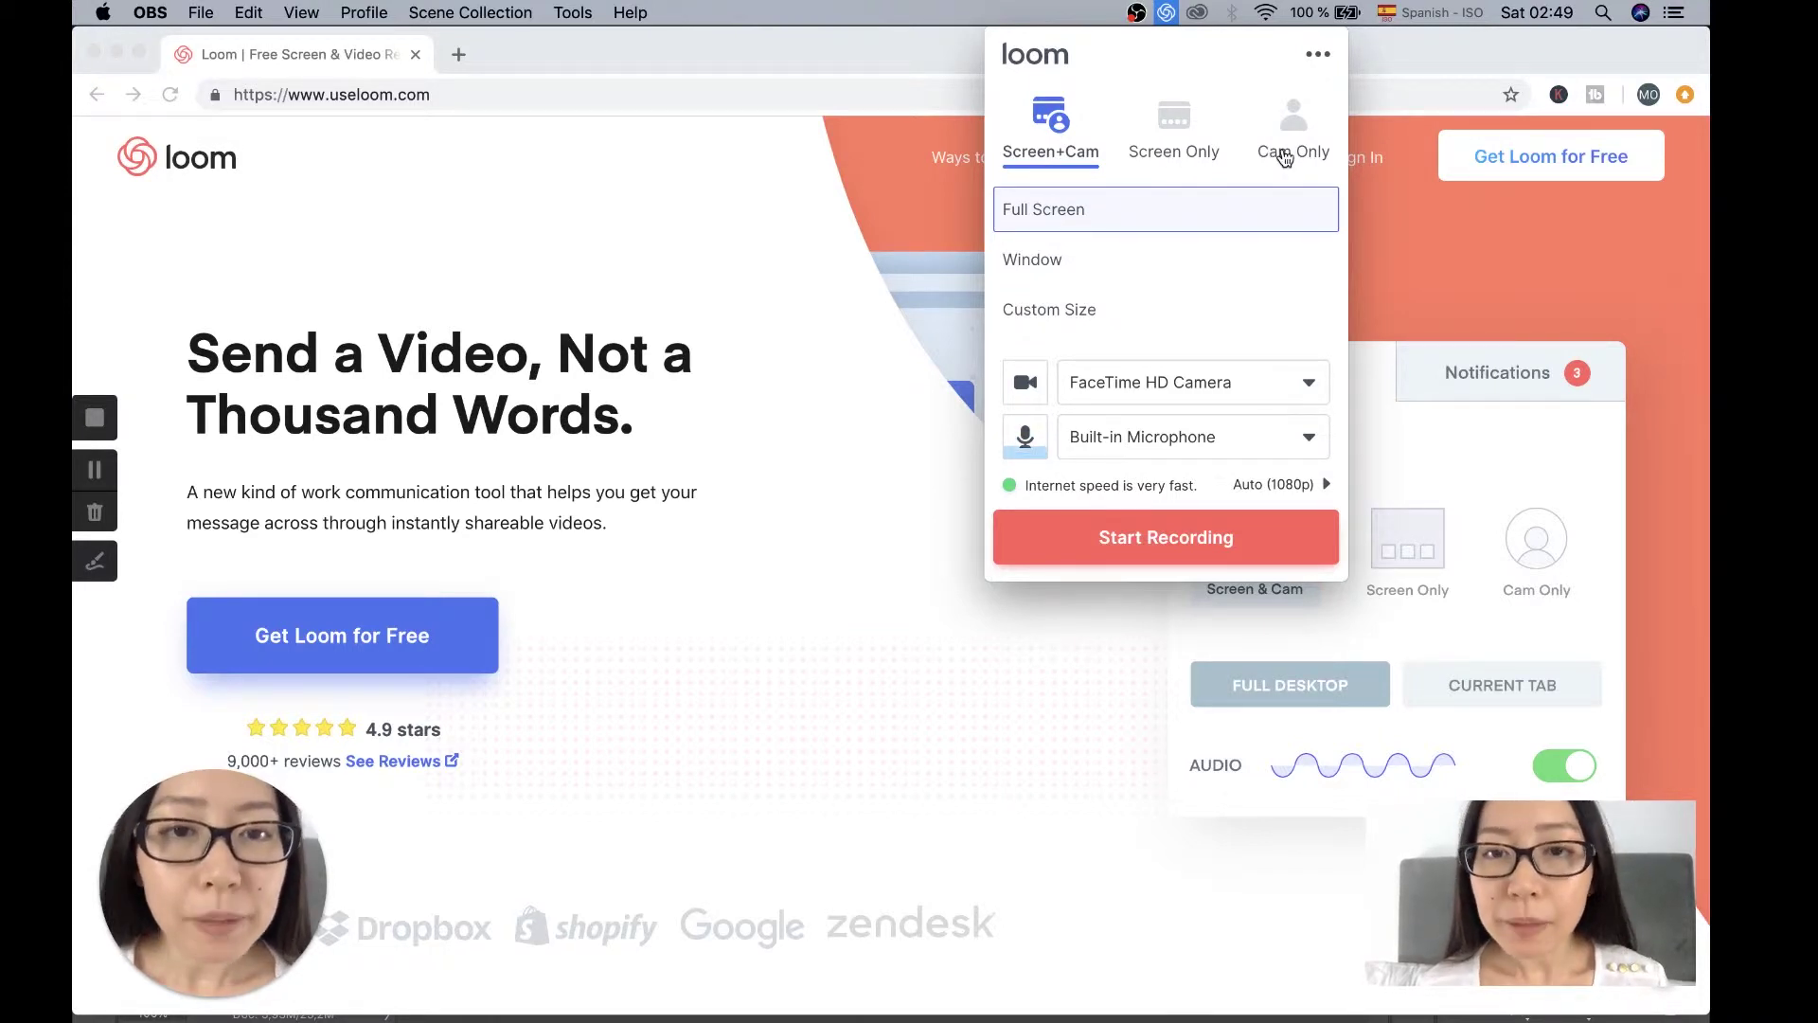
Look at the single-window mode, return to Full Screen, and keep FaceTime HD Camera
left_click(1116, 254)
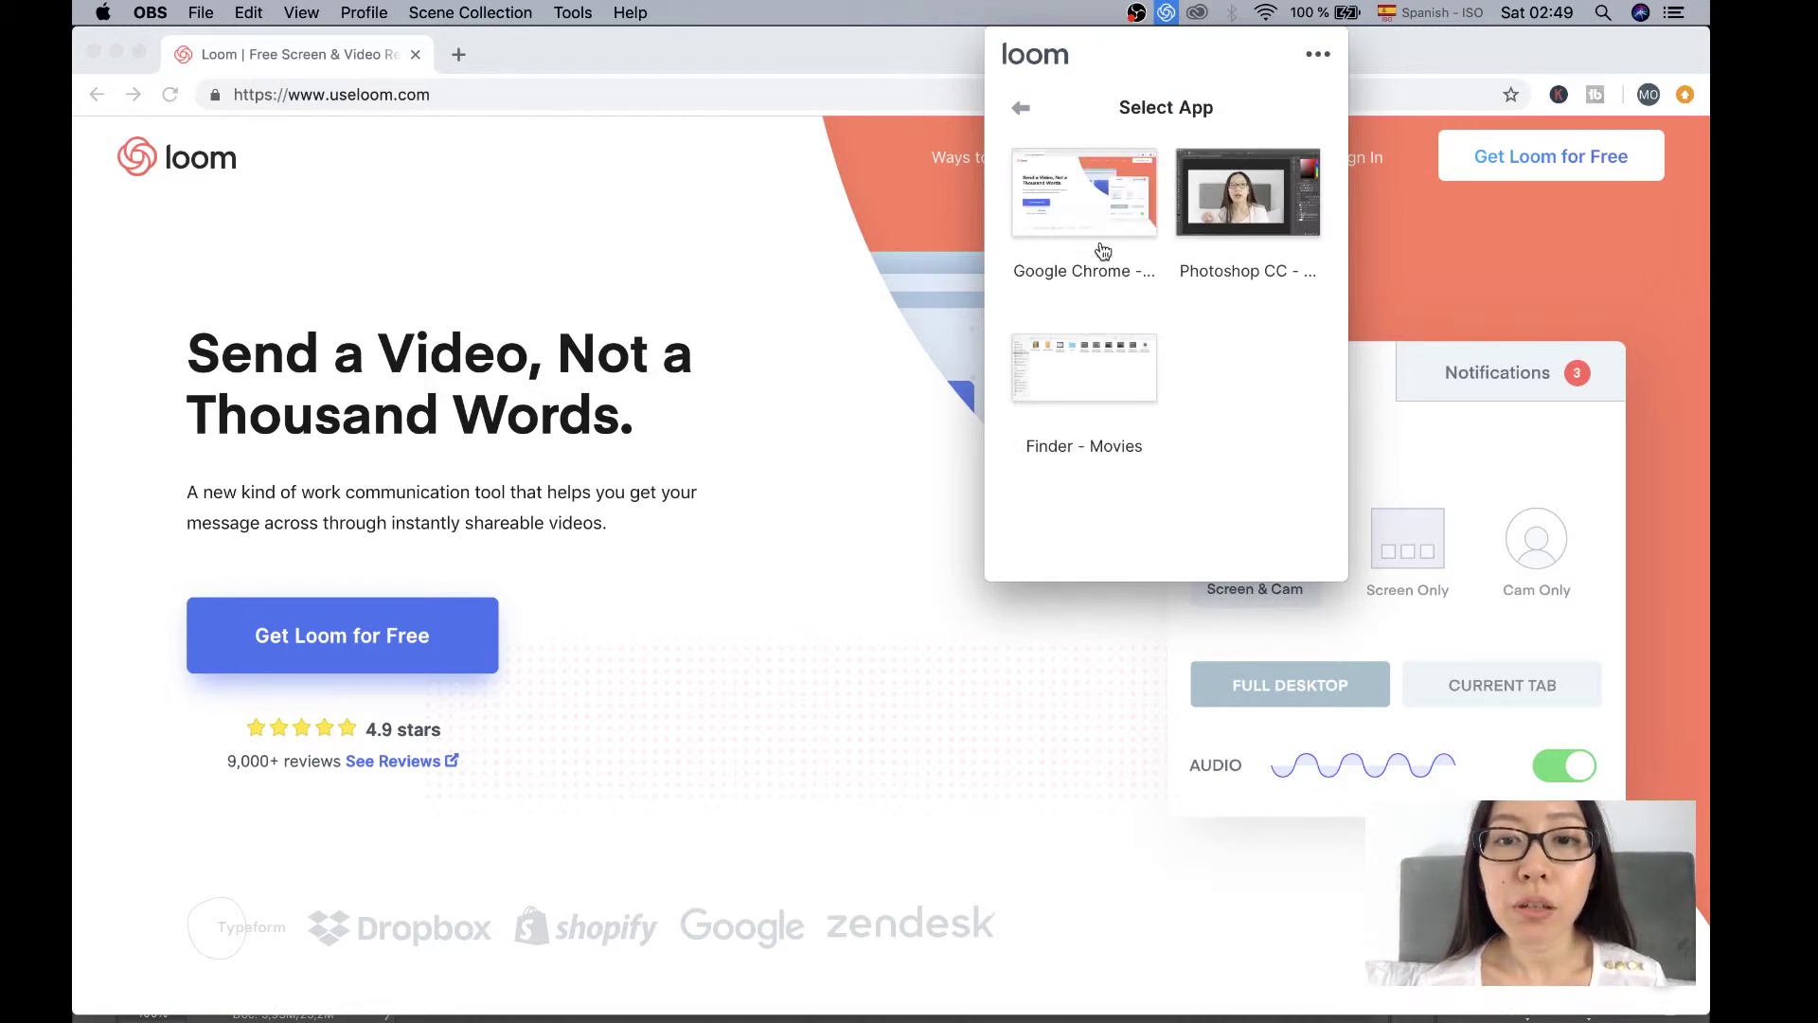
left_click(1021, 107)
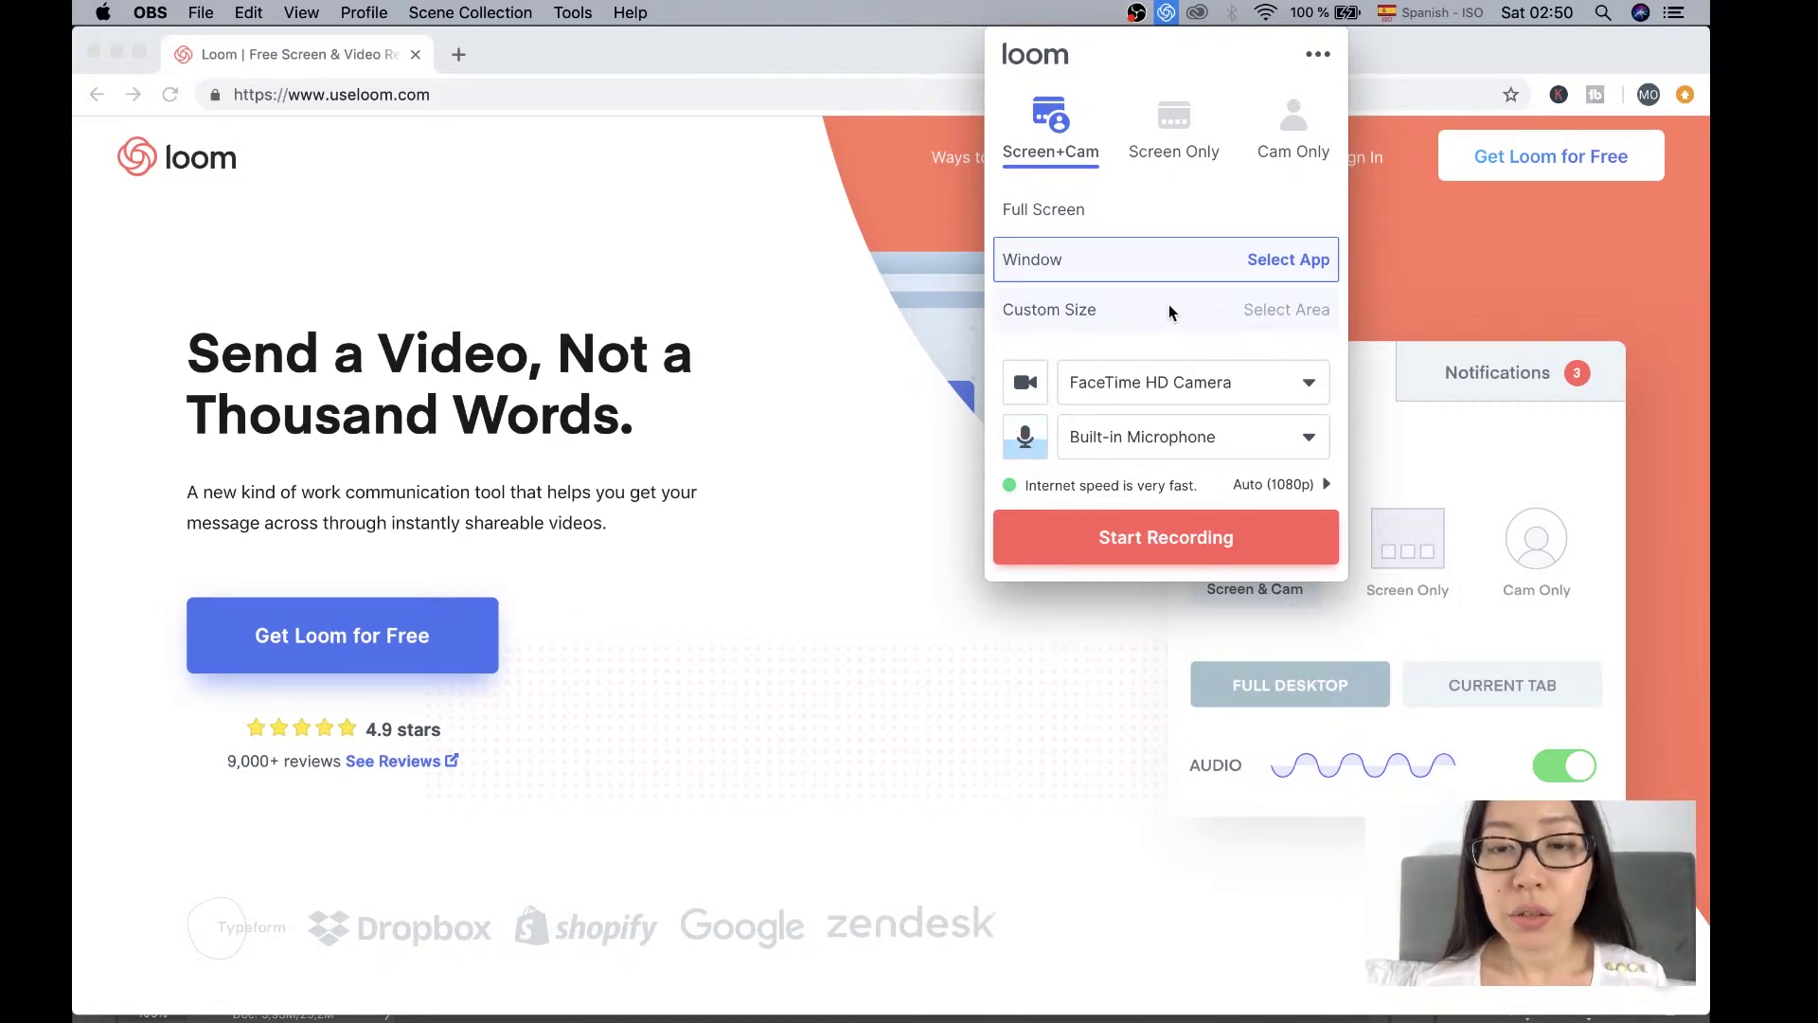
left_click(1256, 384)
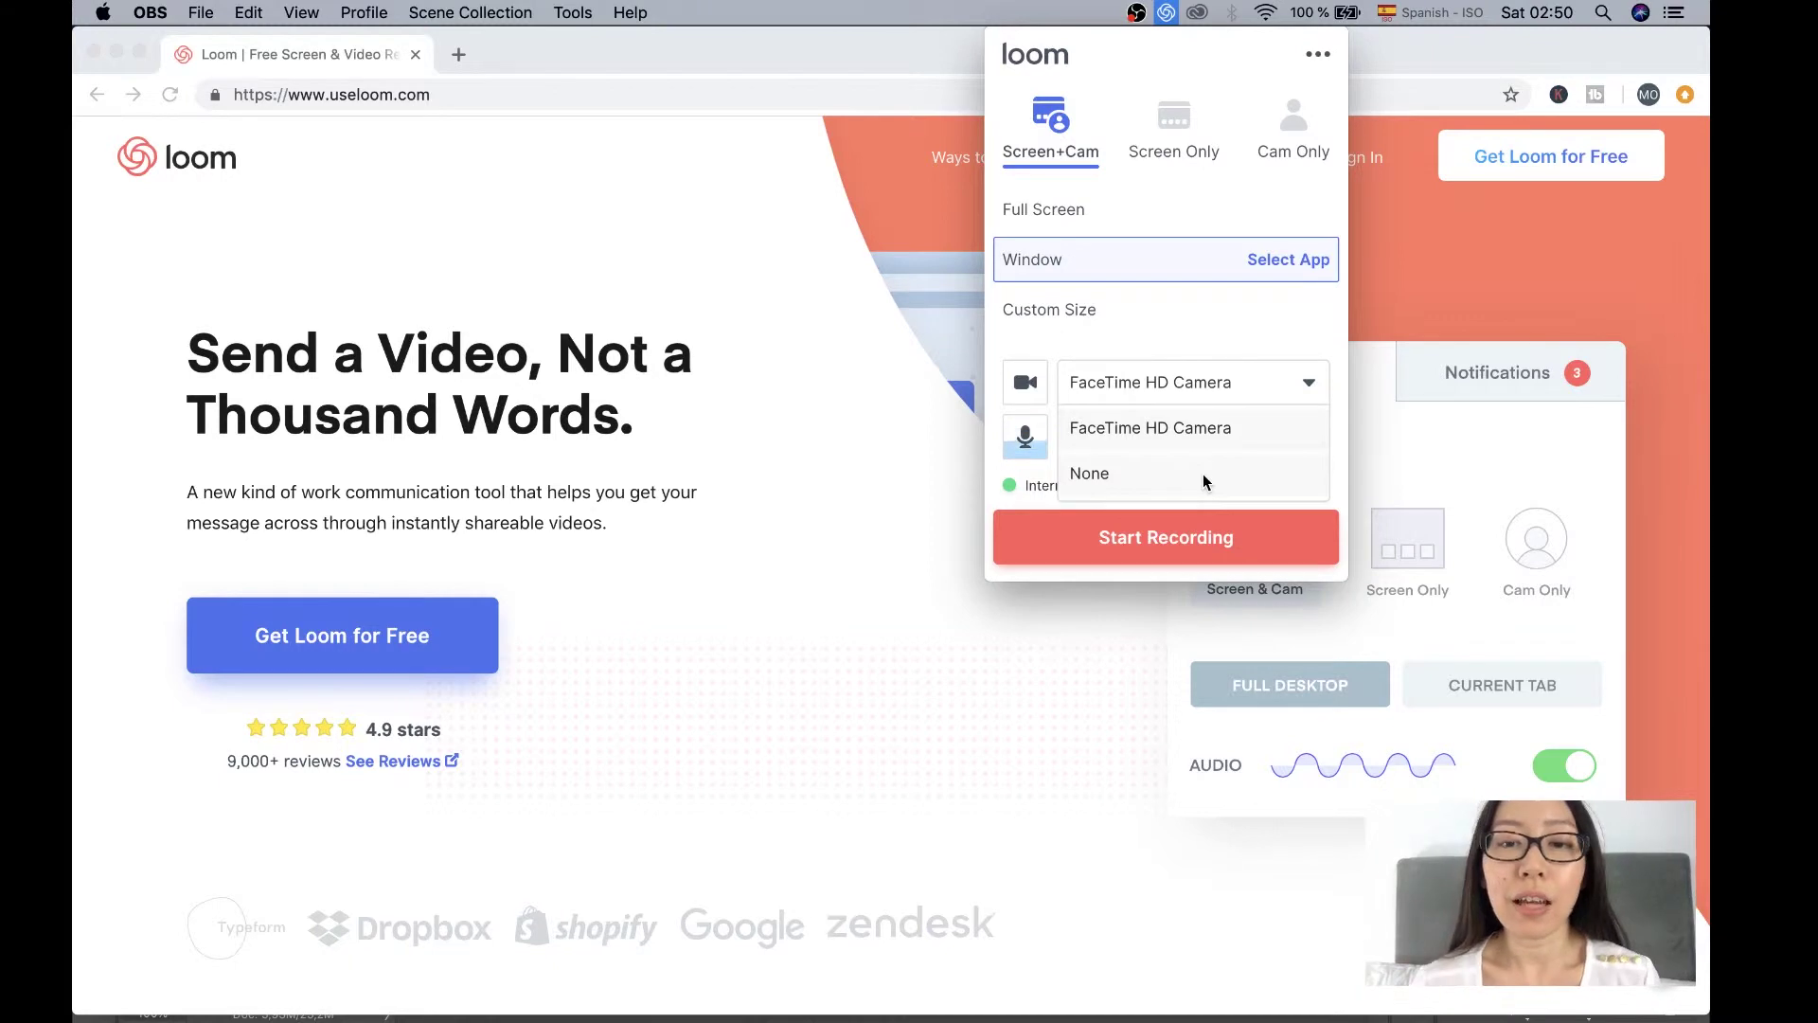
left_click(1293, 396)
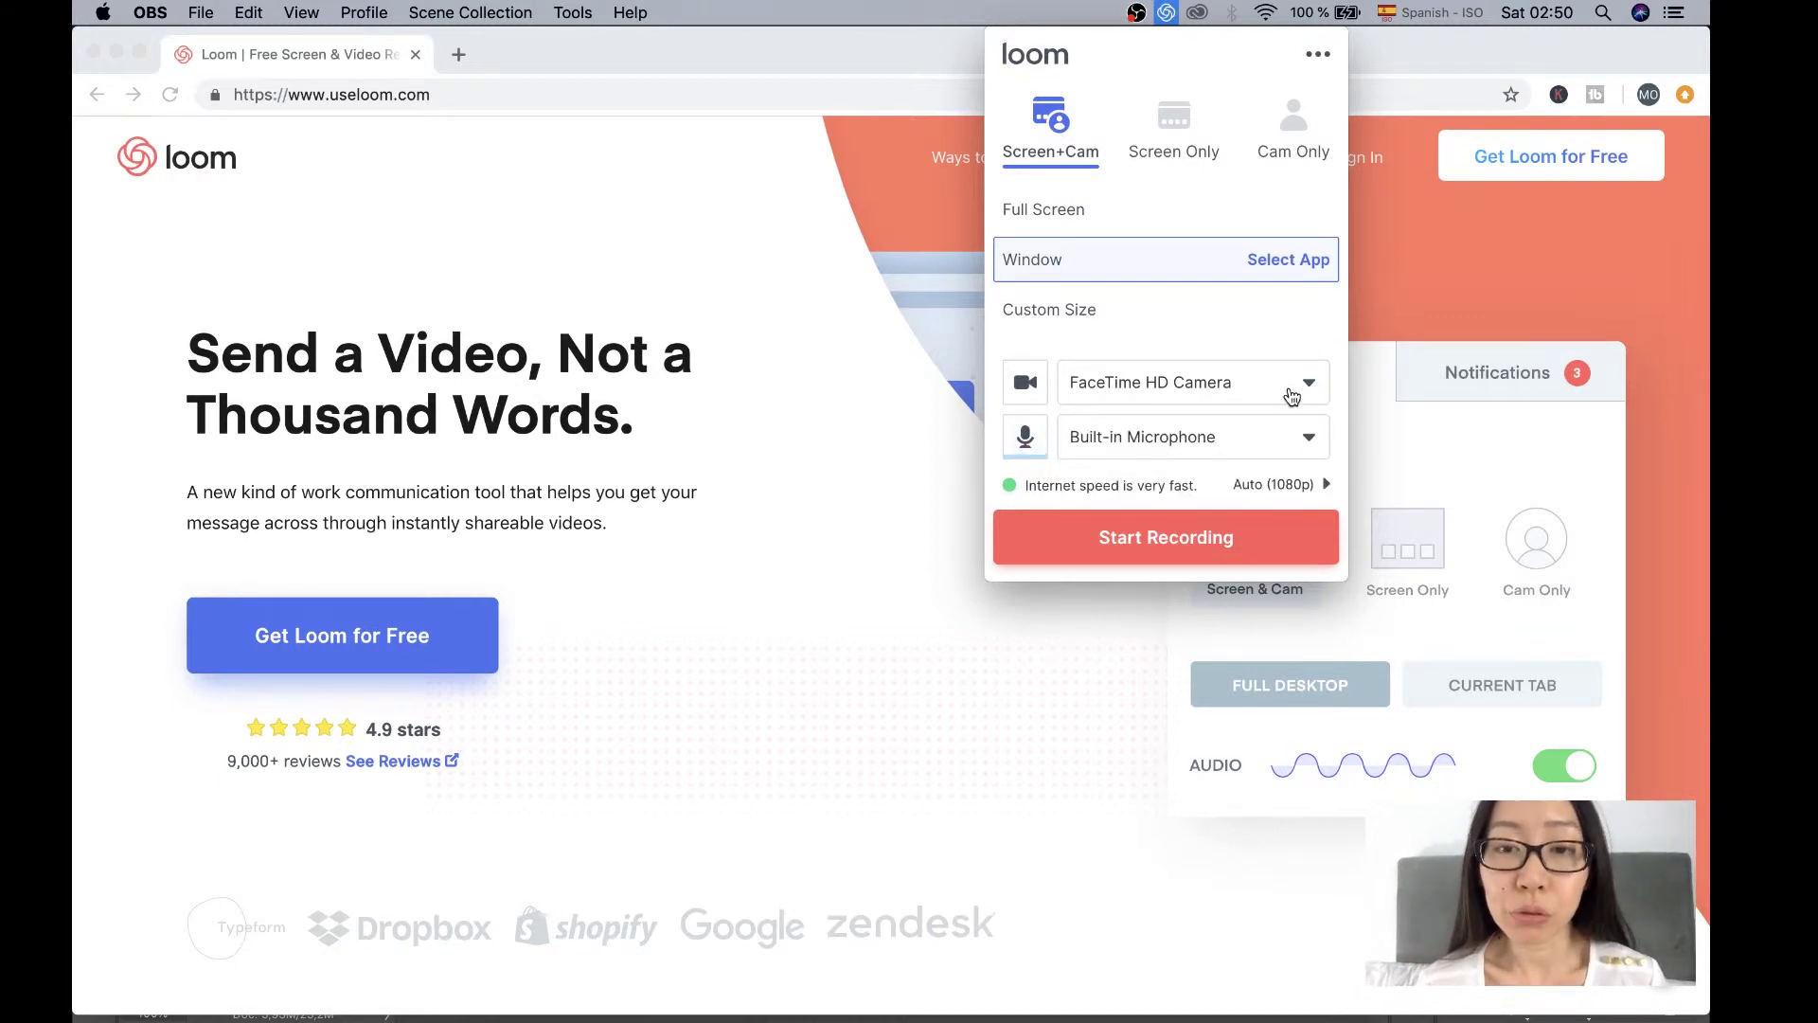
Keep Built-in Microphone and Auto (1080p) resolution, then start the Loom recording
left_click(1220, 439)
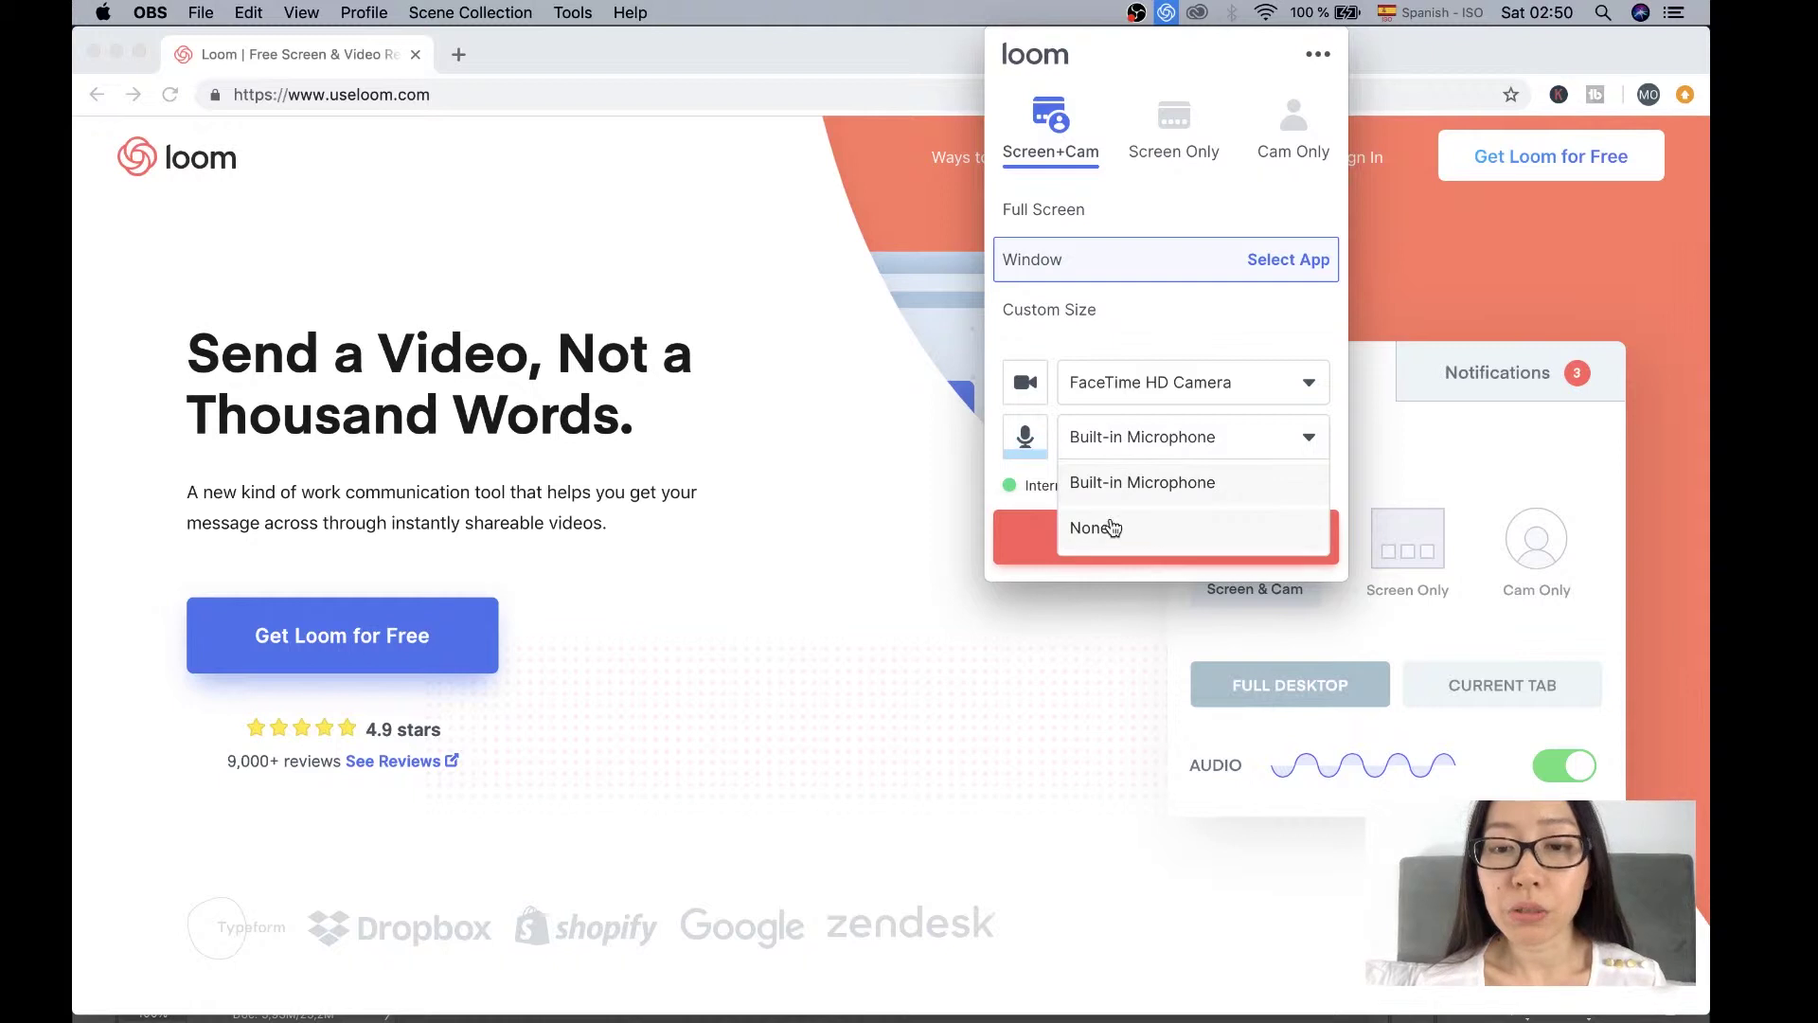
left_click(1201, 439)
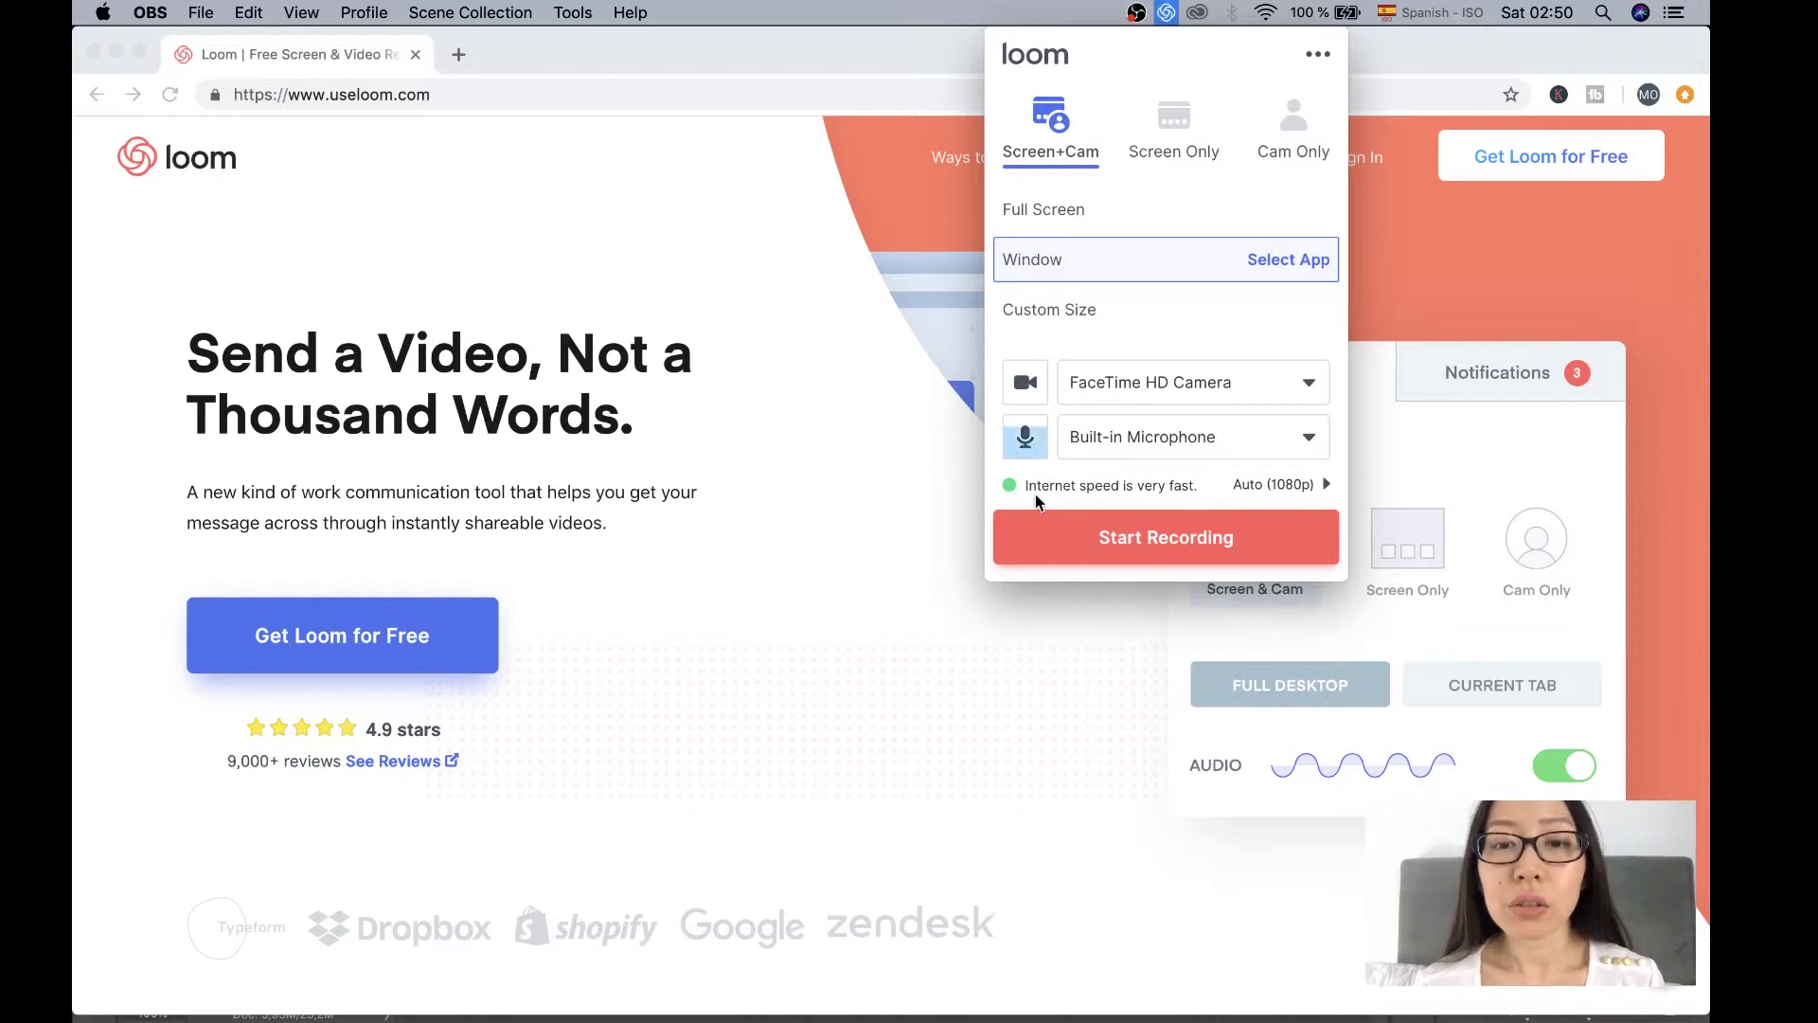
left_click(1274, 486)
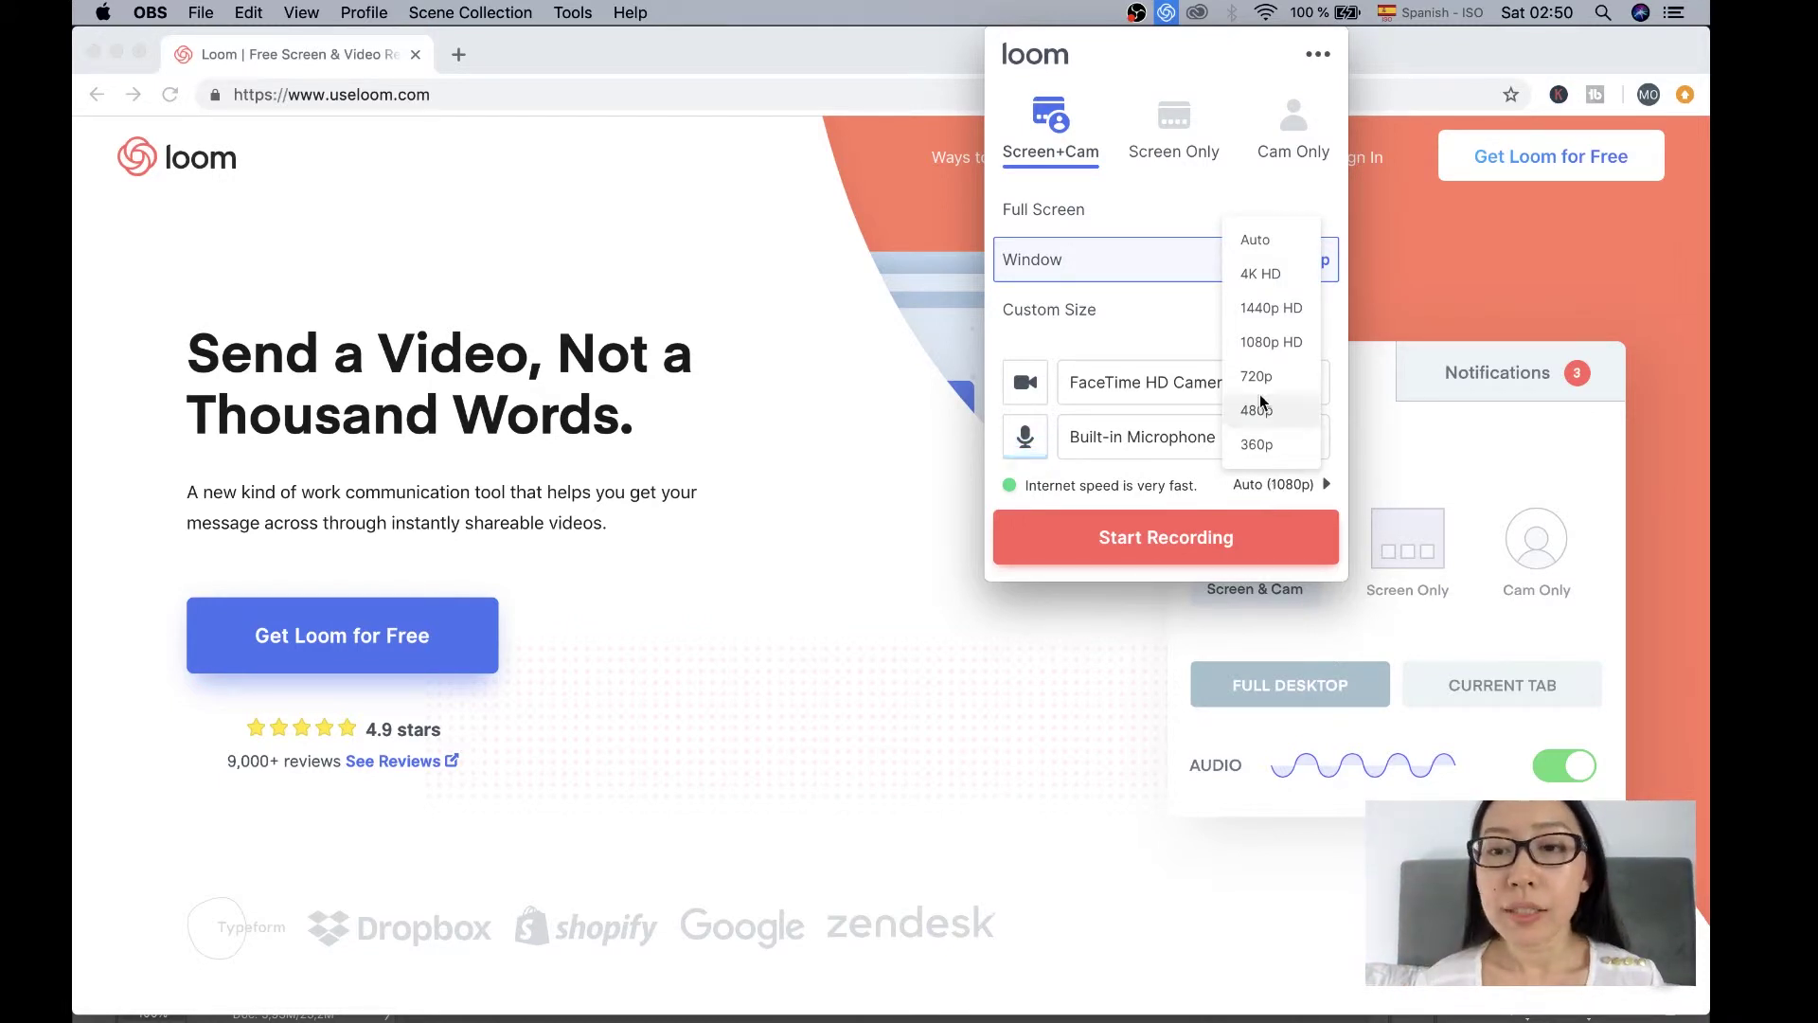
left_click(1259, 341)
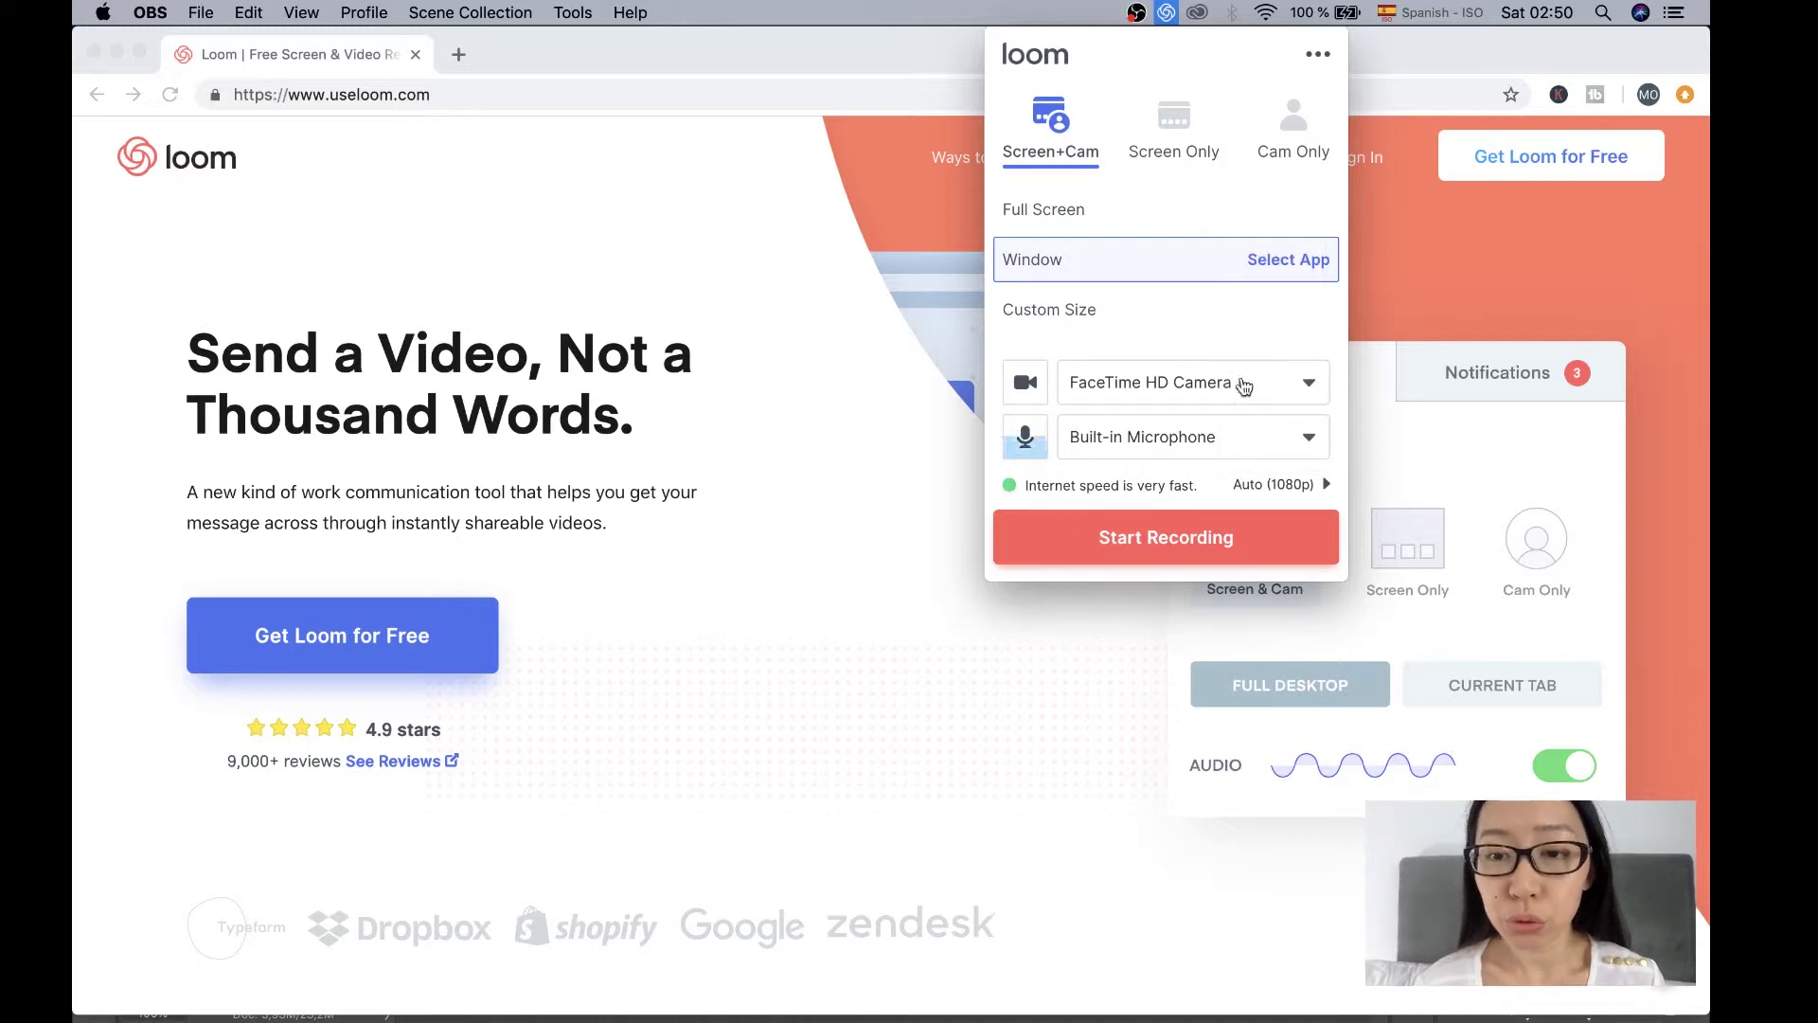
left_click(1196, 548)
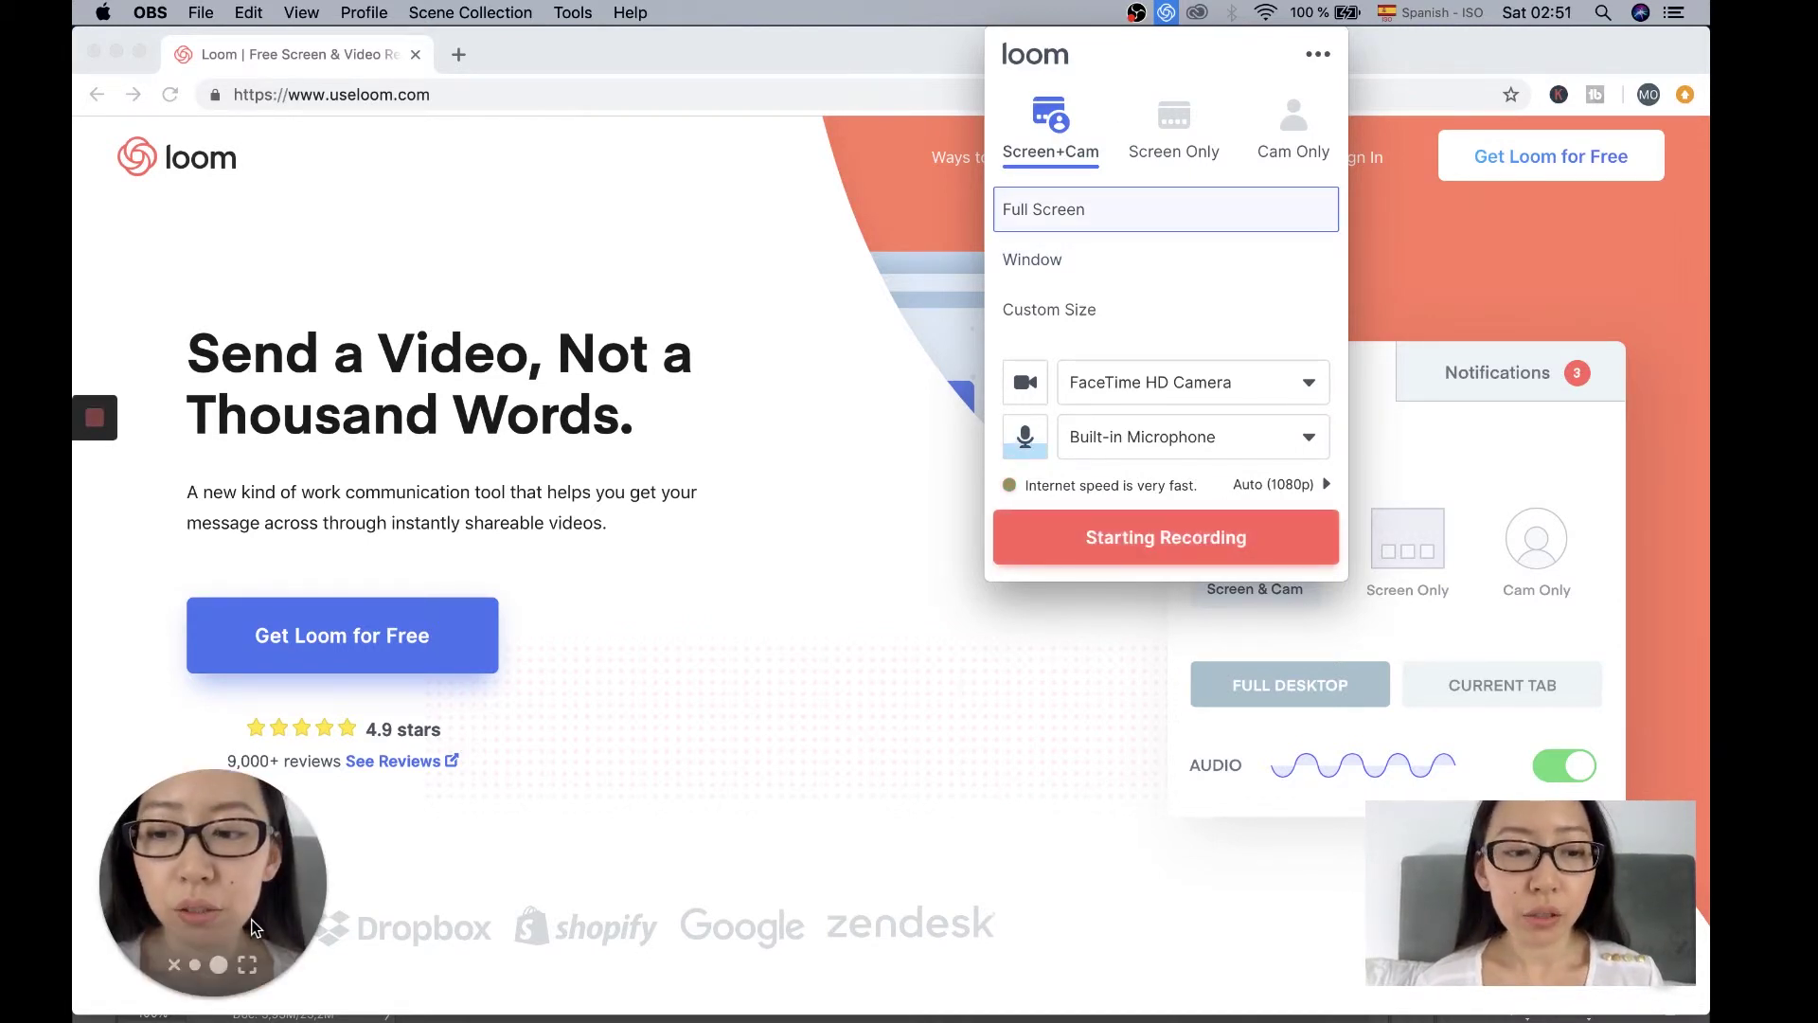
Place the camera bubble at the top centre and bring Photoshop's Thumbnail Youtube3.psd forward
left_click_drag(254, 928, 894, 173)
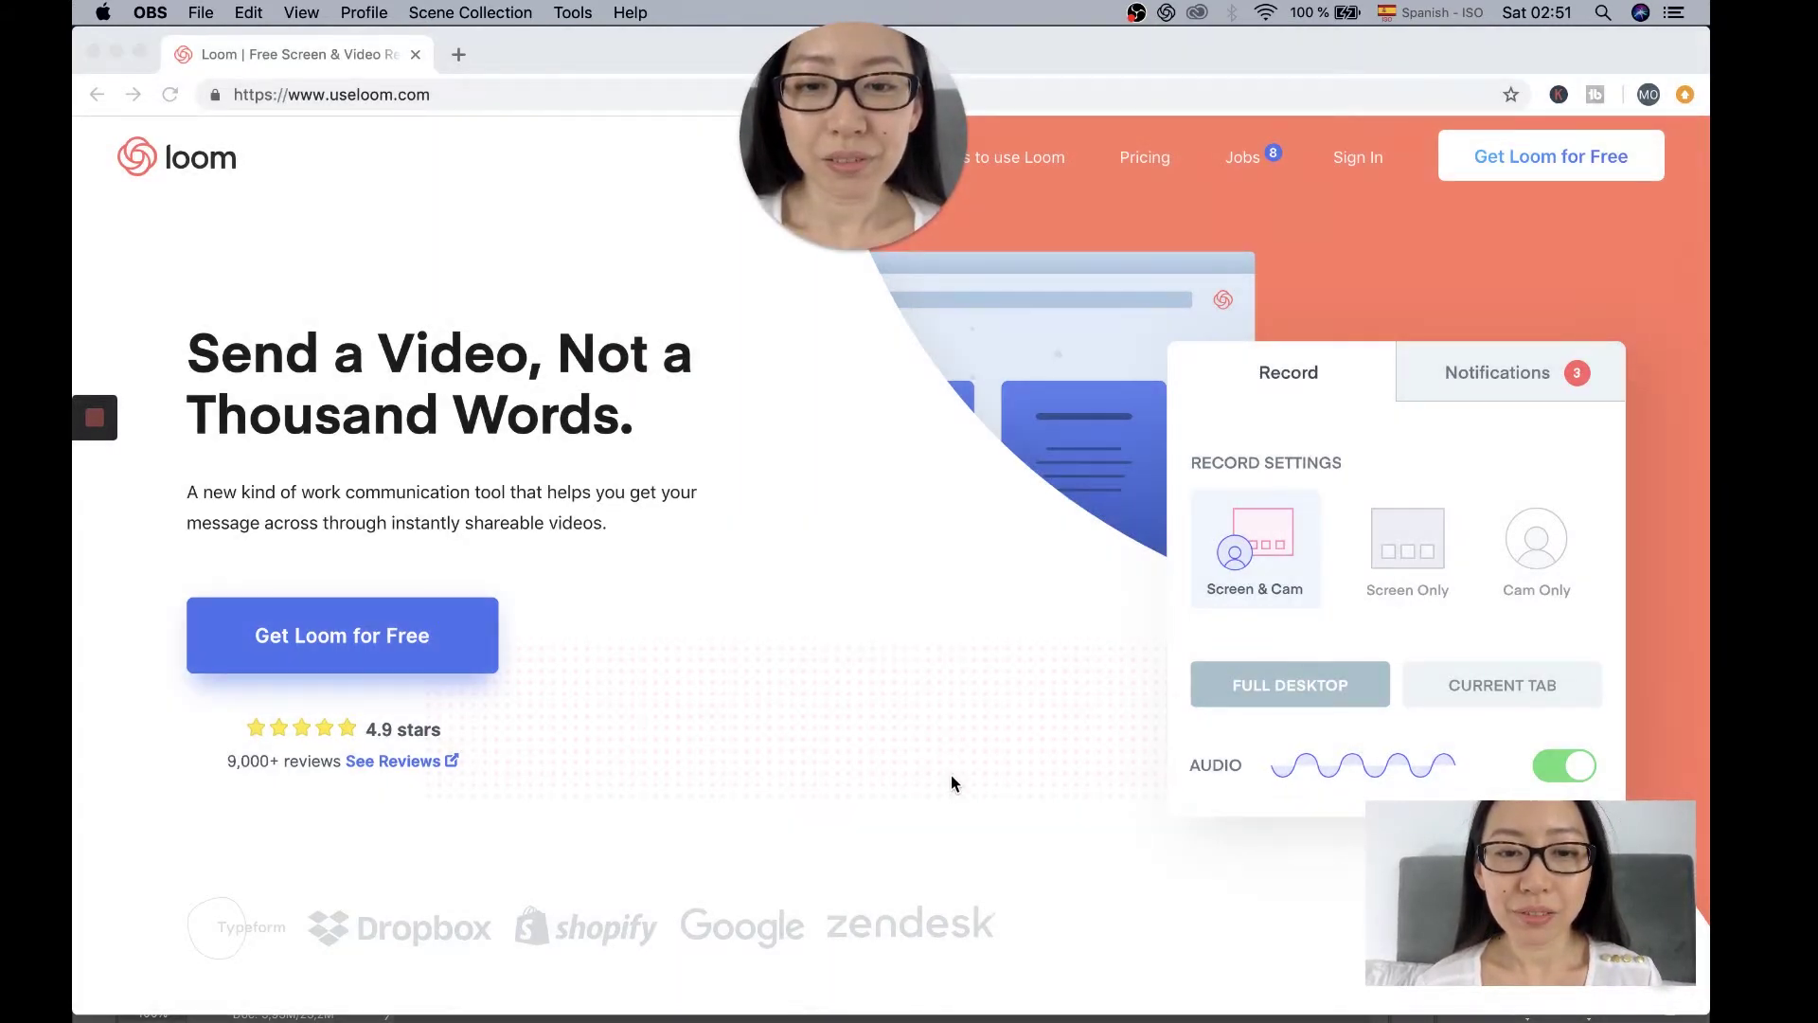
mouse_move(1032, 977)
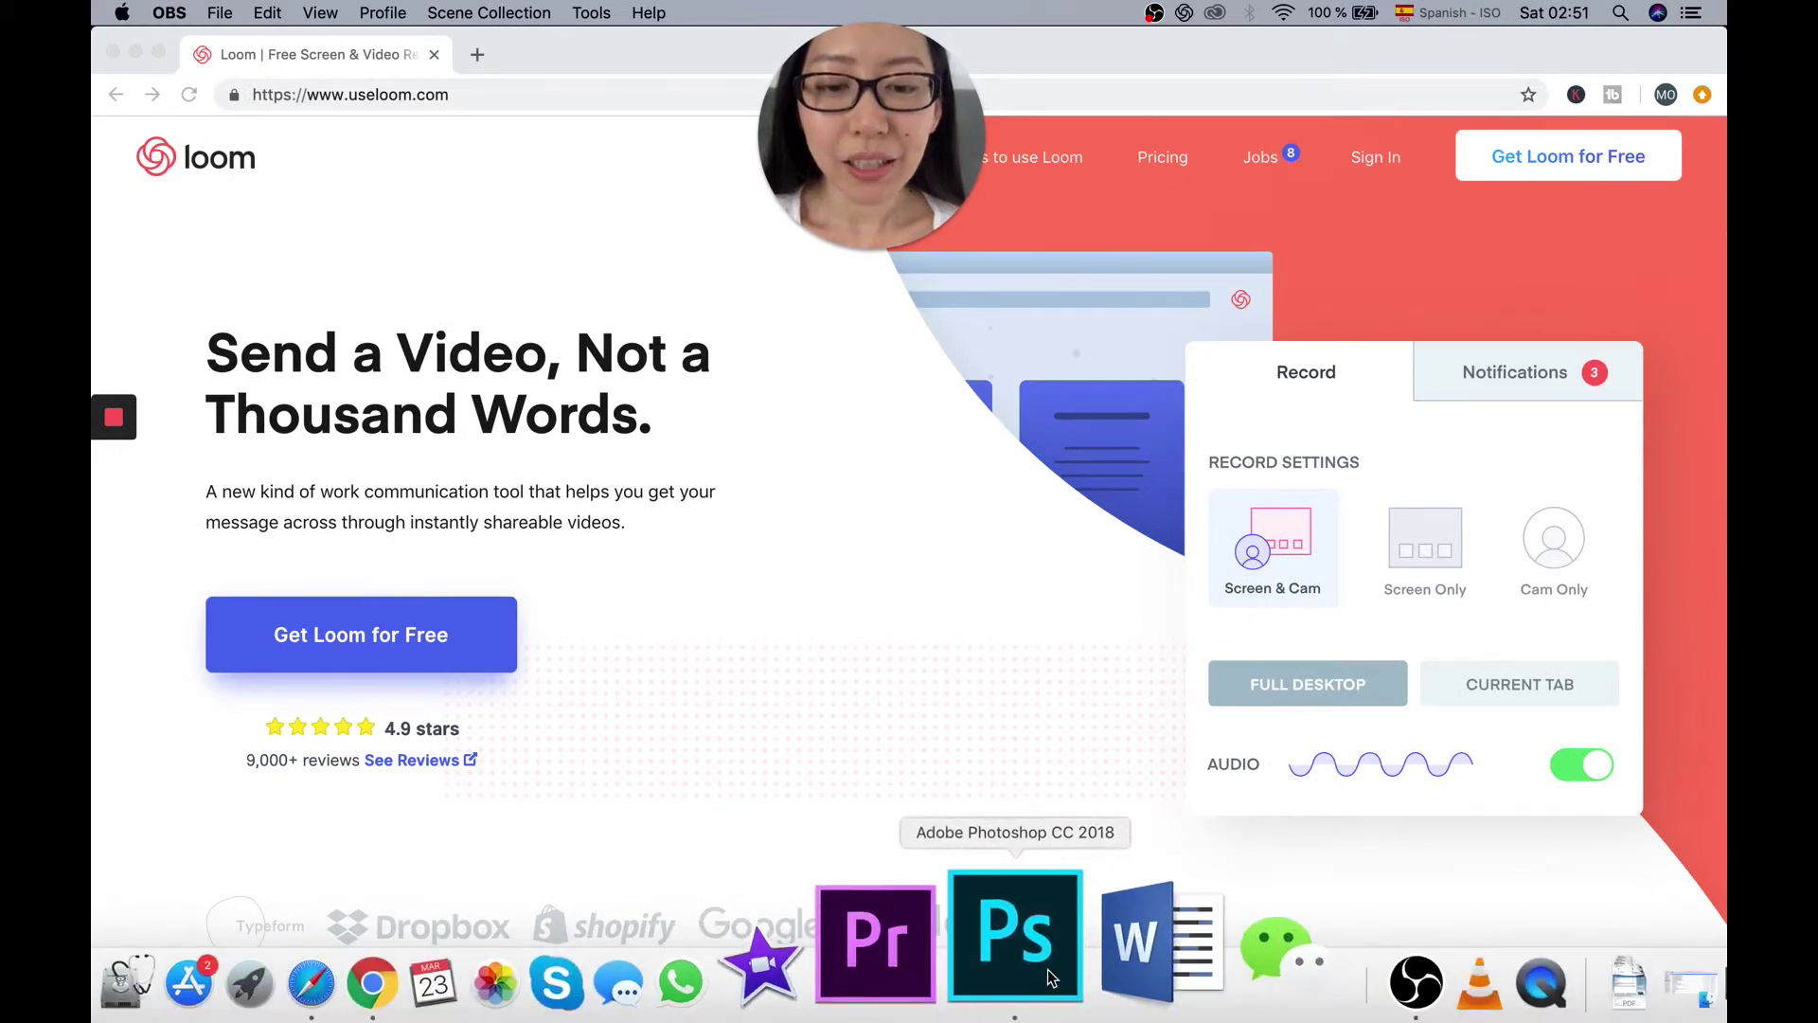
left_click(1015, 938)
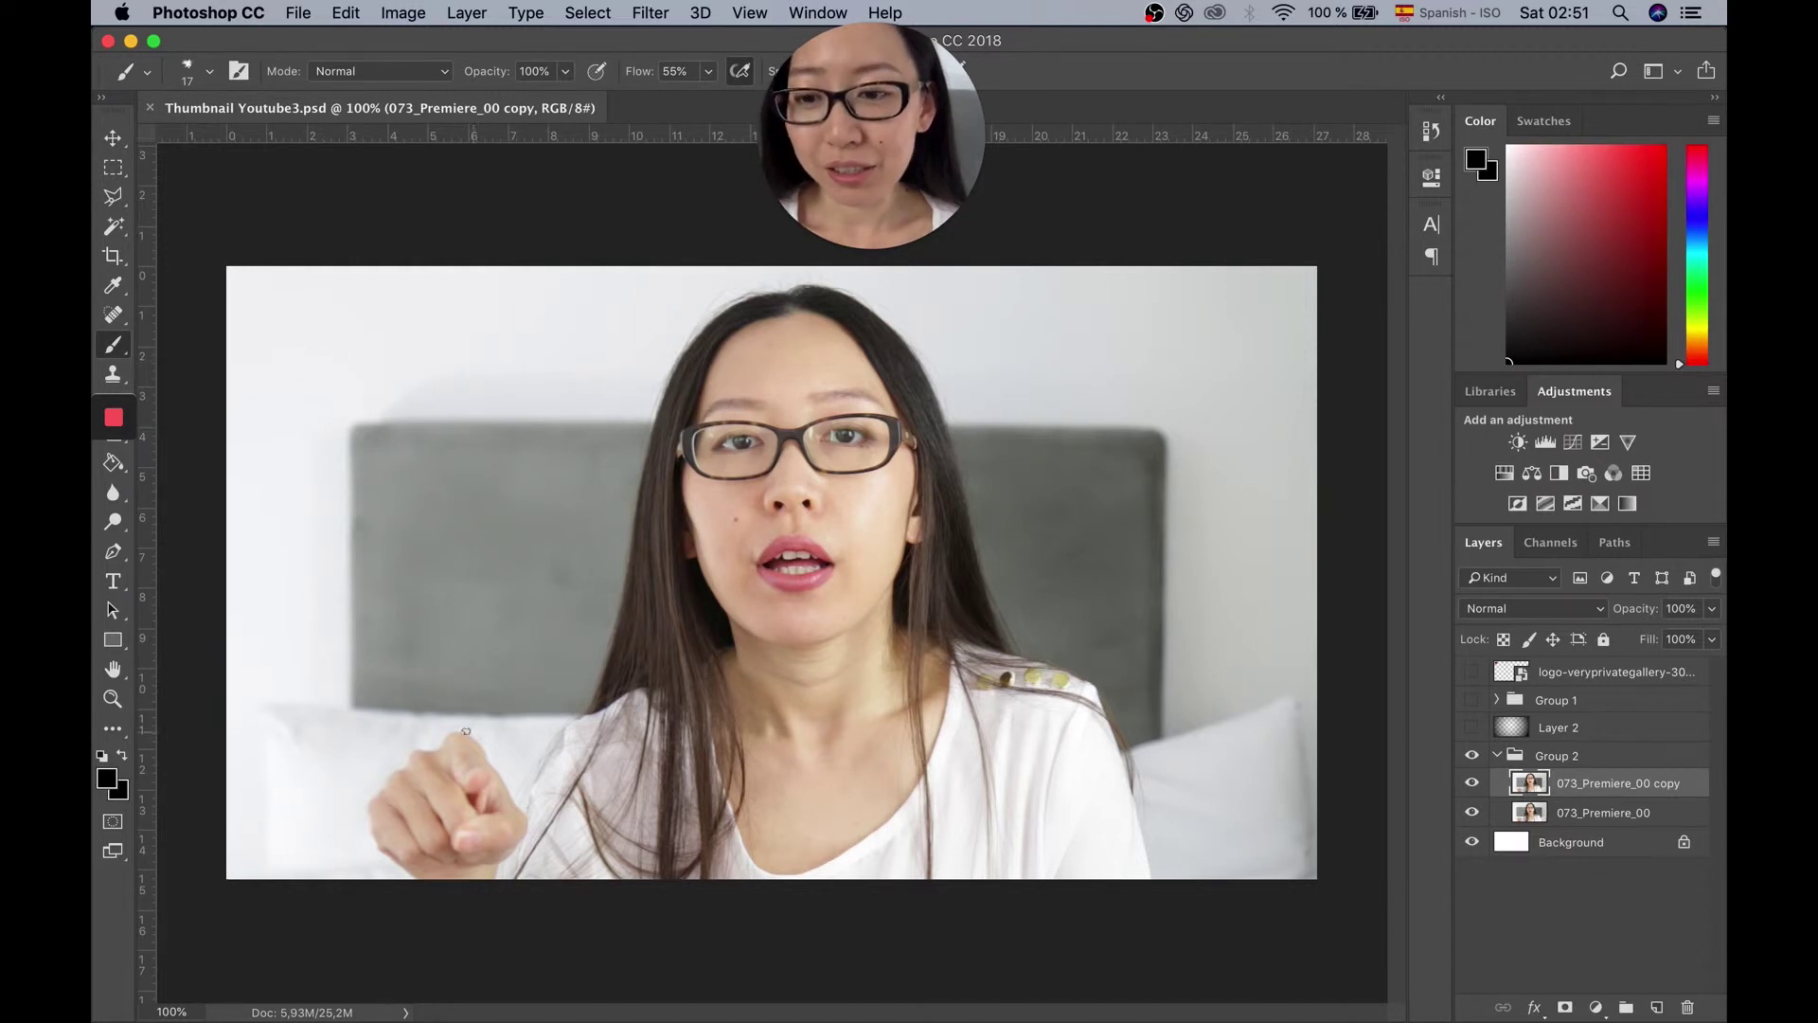
Brush a circle around the hand and scribble character strokes on the photo, then stop Loom
mouse_move(437, 758)
left_mouse_down()
mouse_move(555, 756)
mouse_move(489, 710)
mouse_move(443, 722)
left_mouse_up()
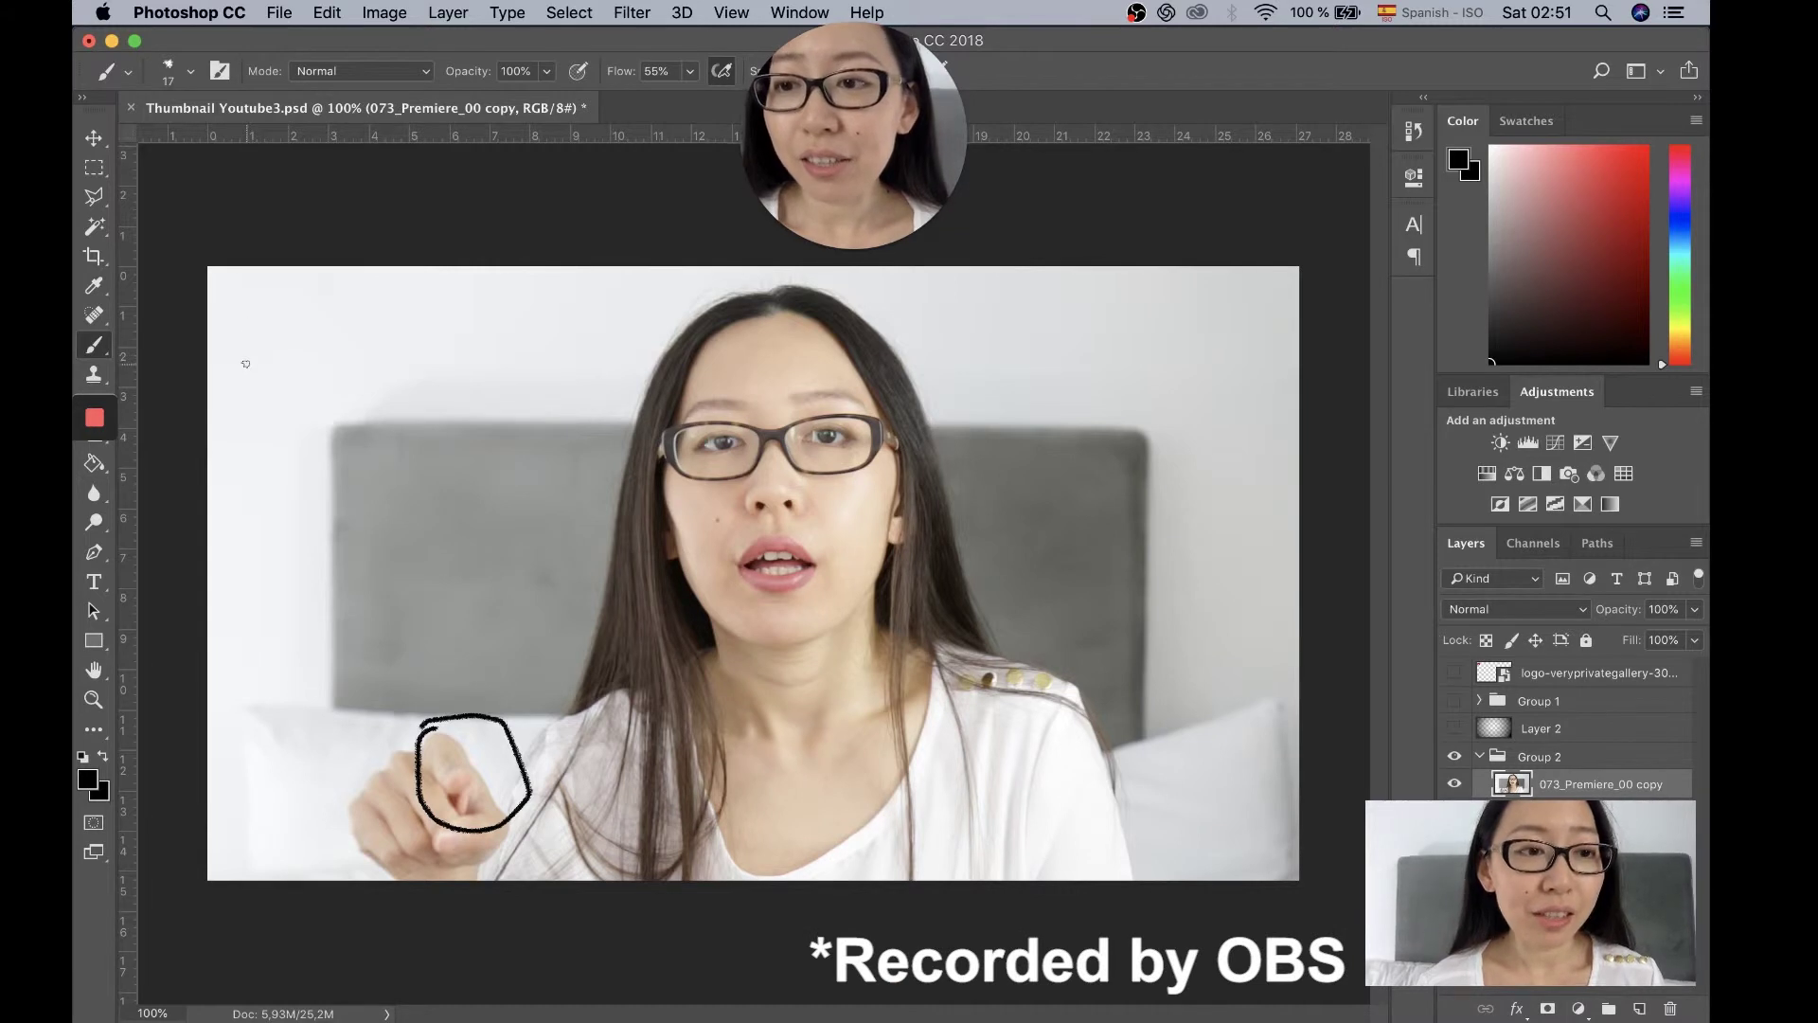
left_click_drag(245, 363, 365, 405)
mouse_move(314, 468)
left_mouse_down()
mouse_move(300, 328)
mouse_move(259, 466)
mouse_move(248, 334)
mouse_move(334, 407)
mouse_move(343, 568)
mouse_move(404, 506)
mouse_move(407, 579)
left_mouse_up()
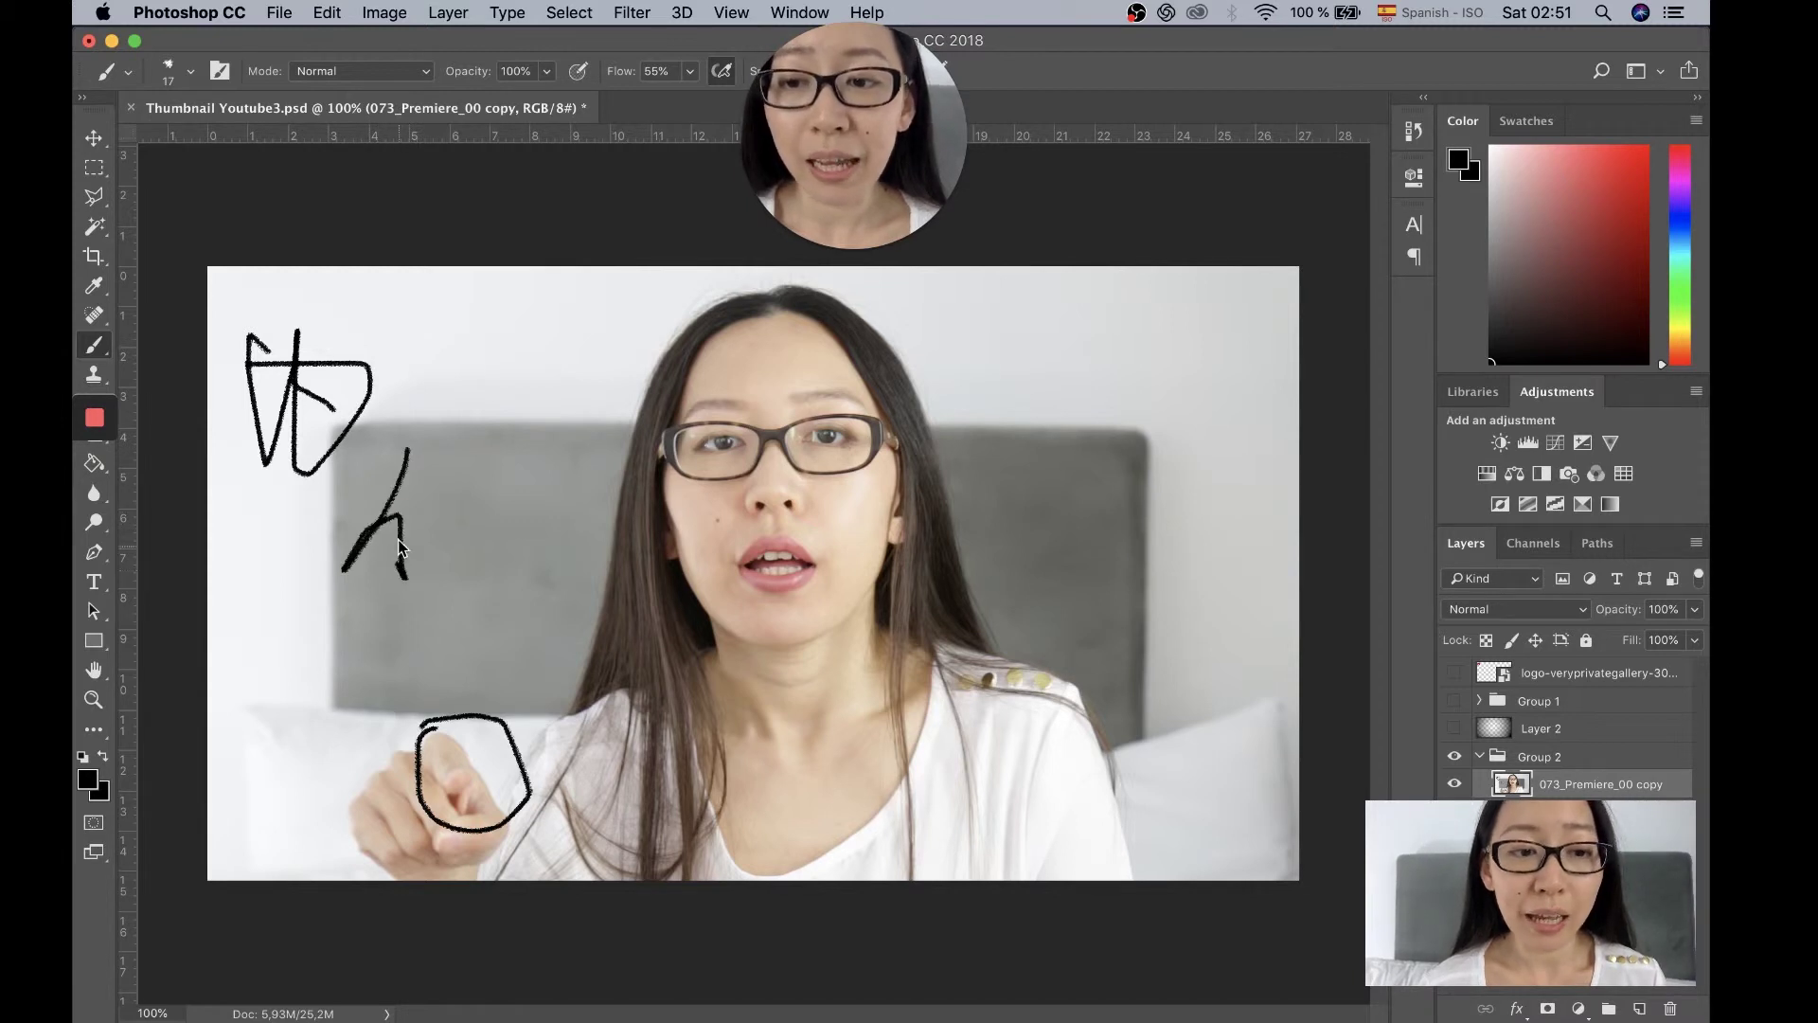
mouse_move(416, 516)
left_mouse_down()
mouse_move(514, 487)
mouse_move(474, 569)
mouse_move(502, 702)
left_mouse_up()
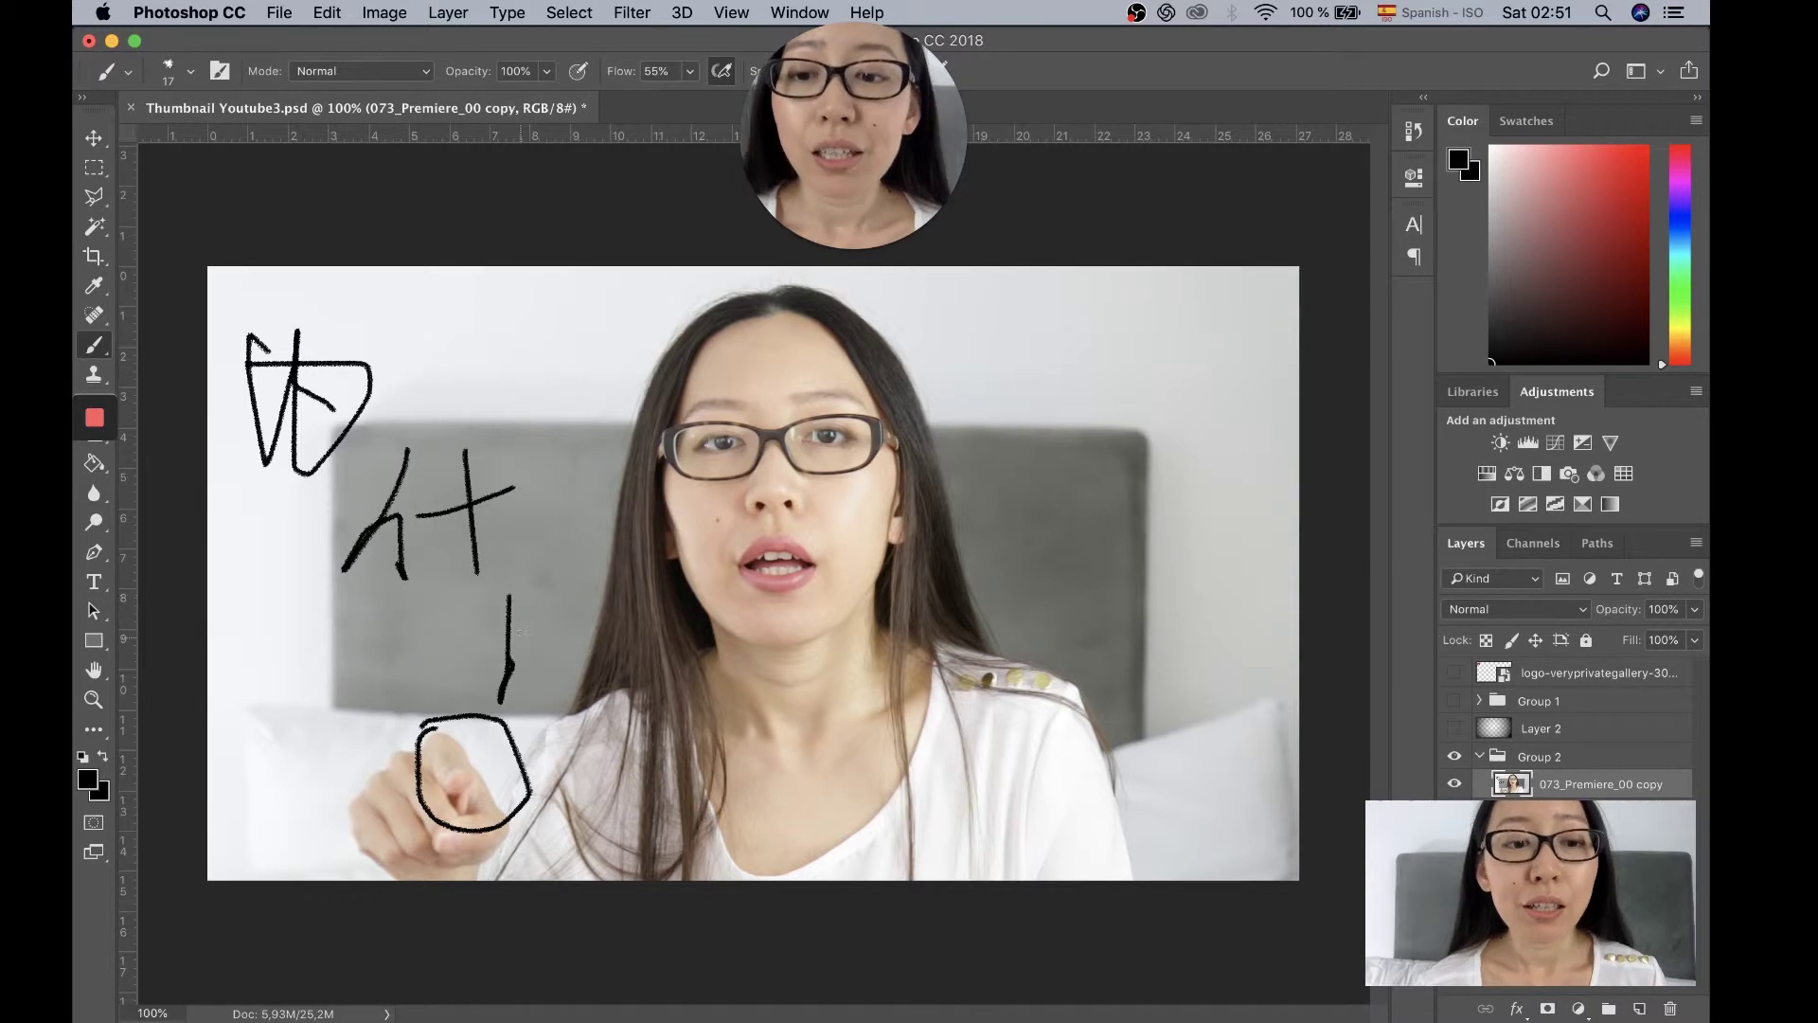
left_click_drag(533, 625, 617, 654)
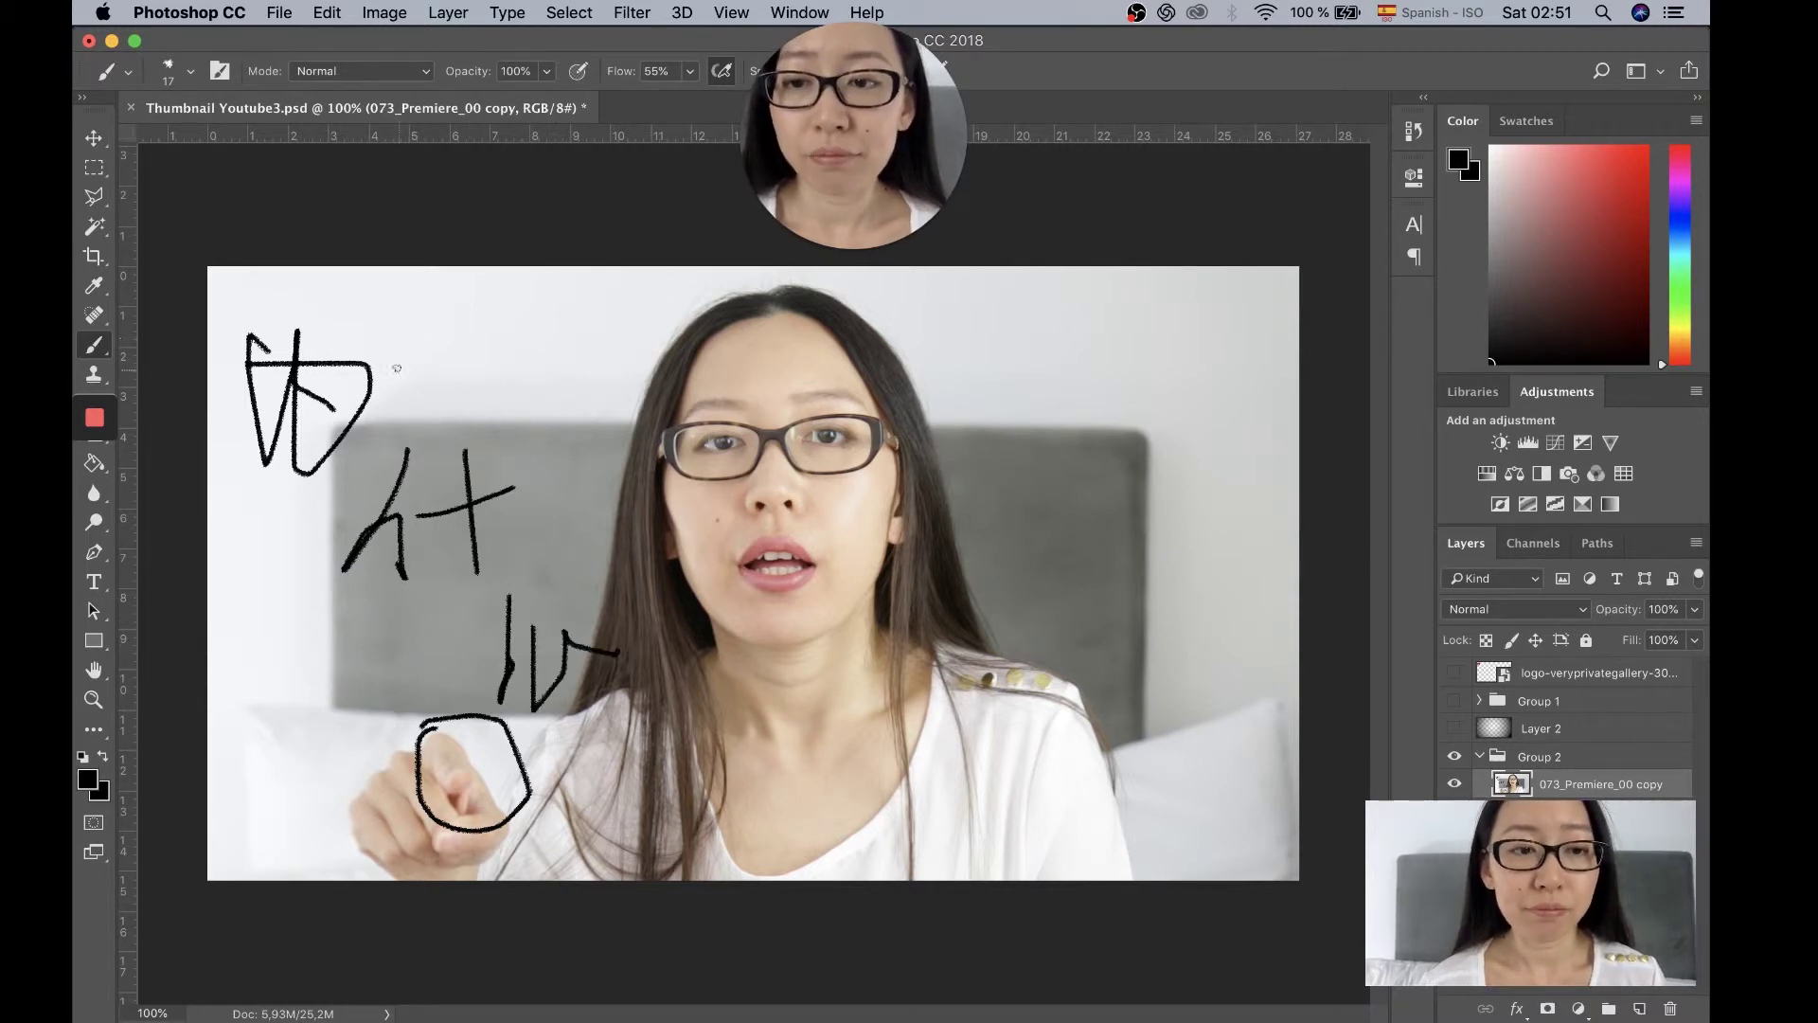
mouse_move(421, 353)
left_mouse_down()
mouse_move(519, 414)
mouse_move(604, 599)
left_mouse_up()
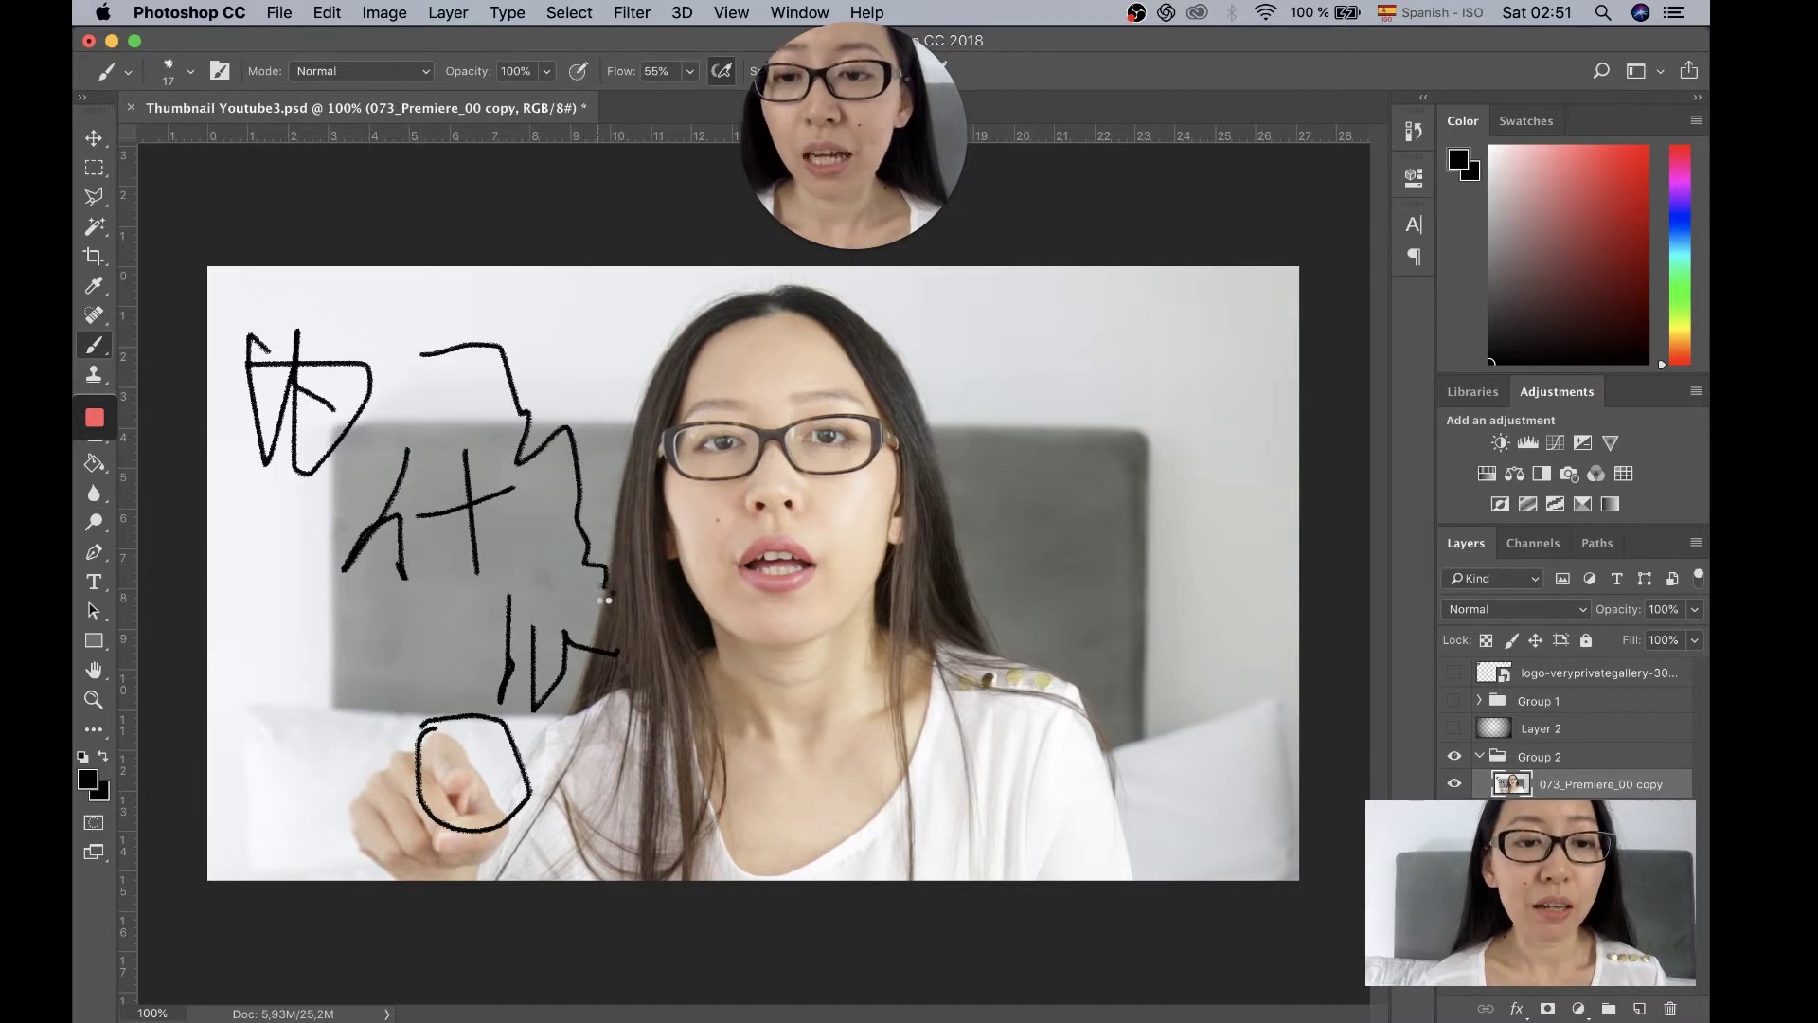
left_click(1167, 13)
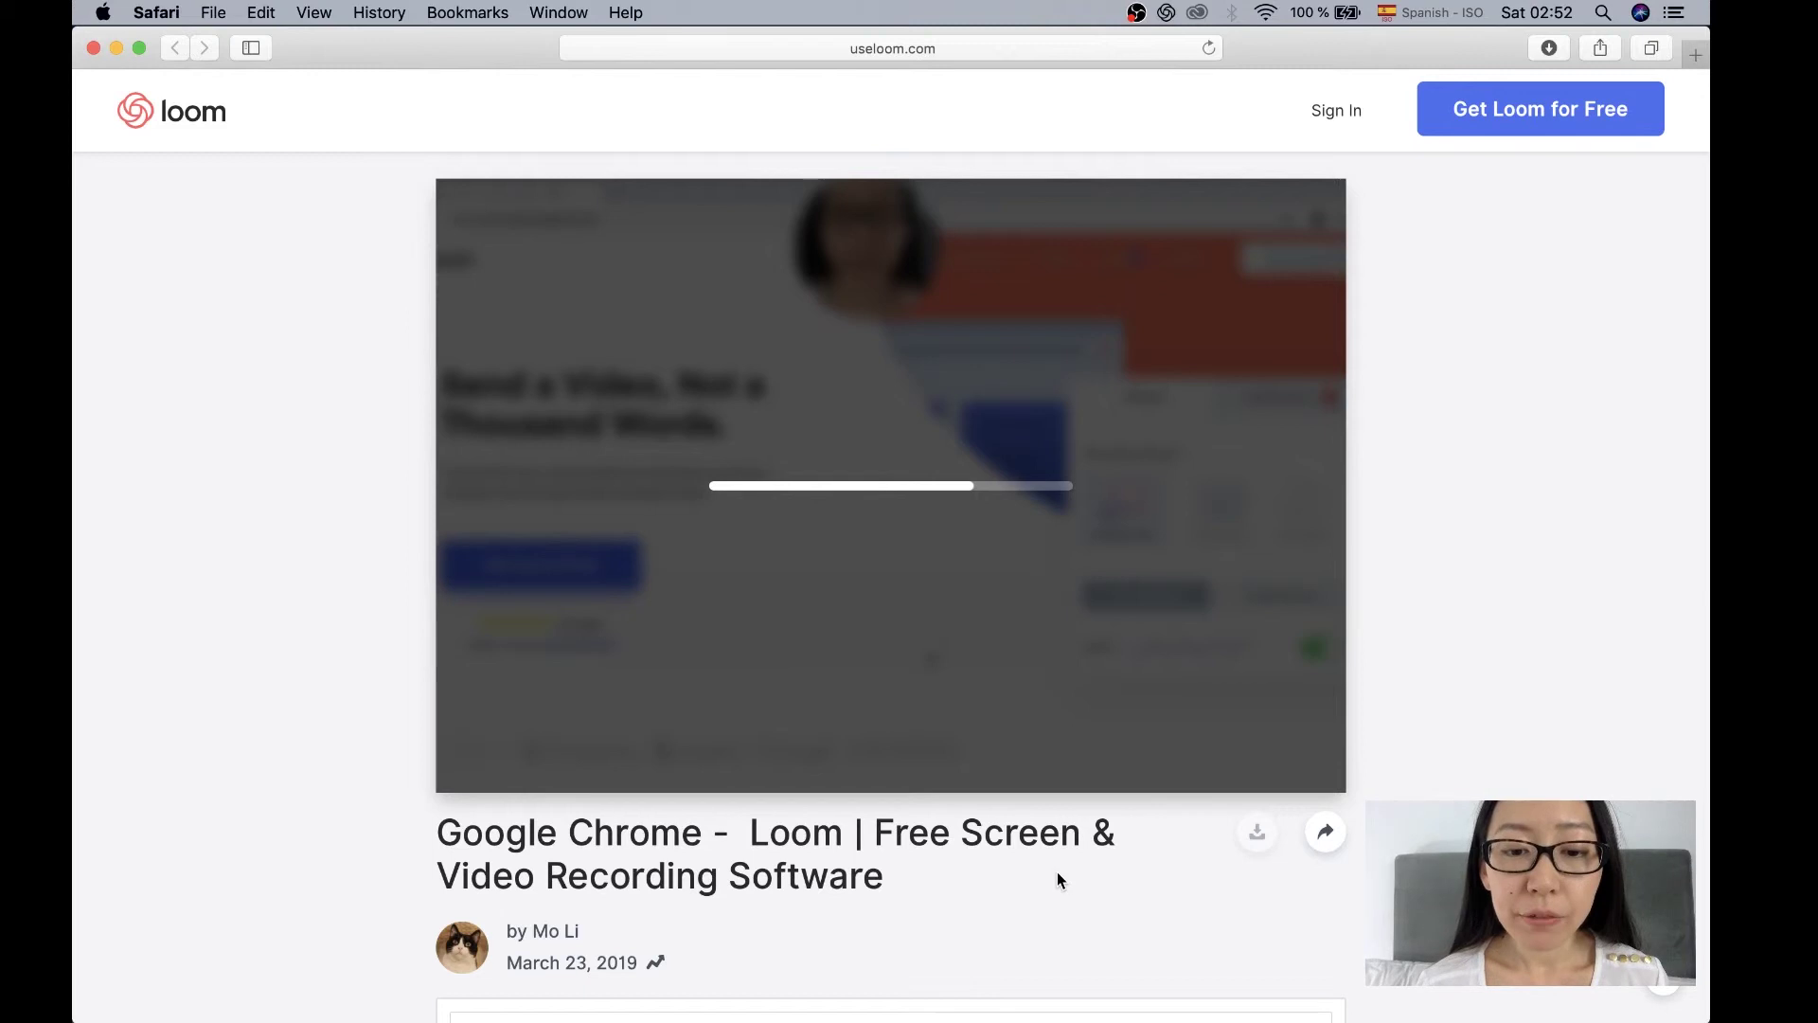
Download the processed 0:52 Loom video as an MP4 from its video page
scroll(1057, 872, "down", 1)
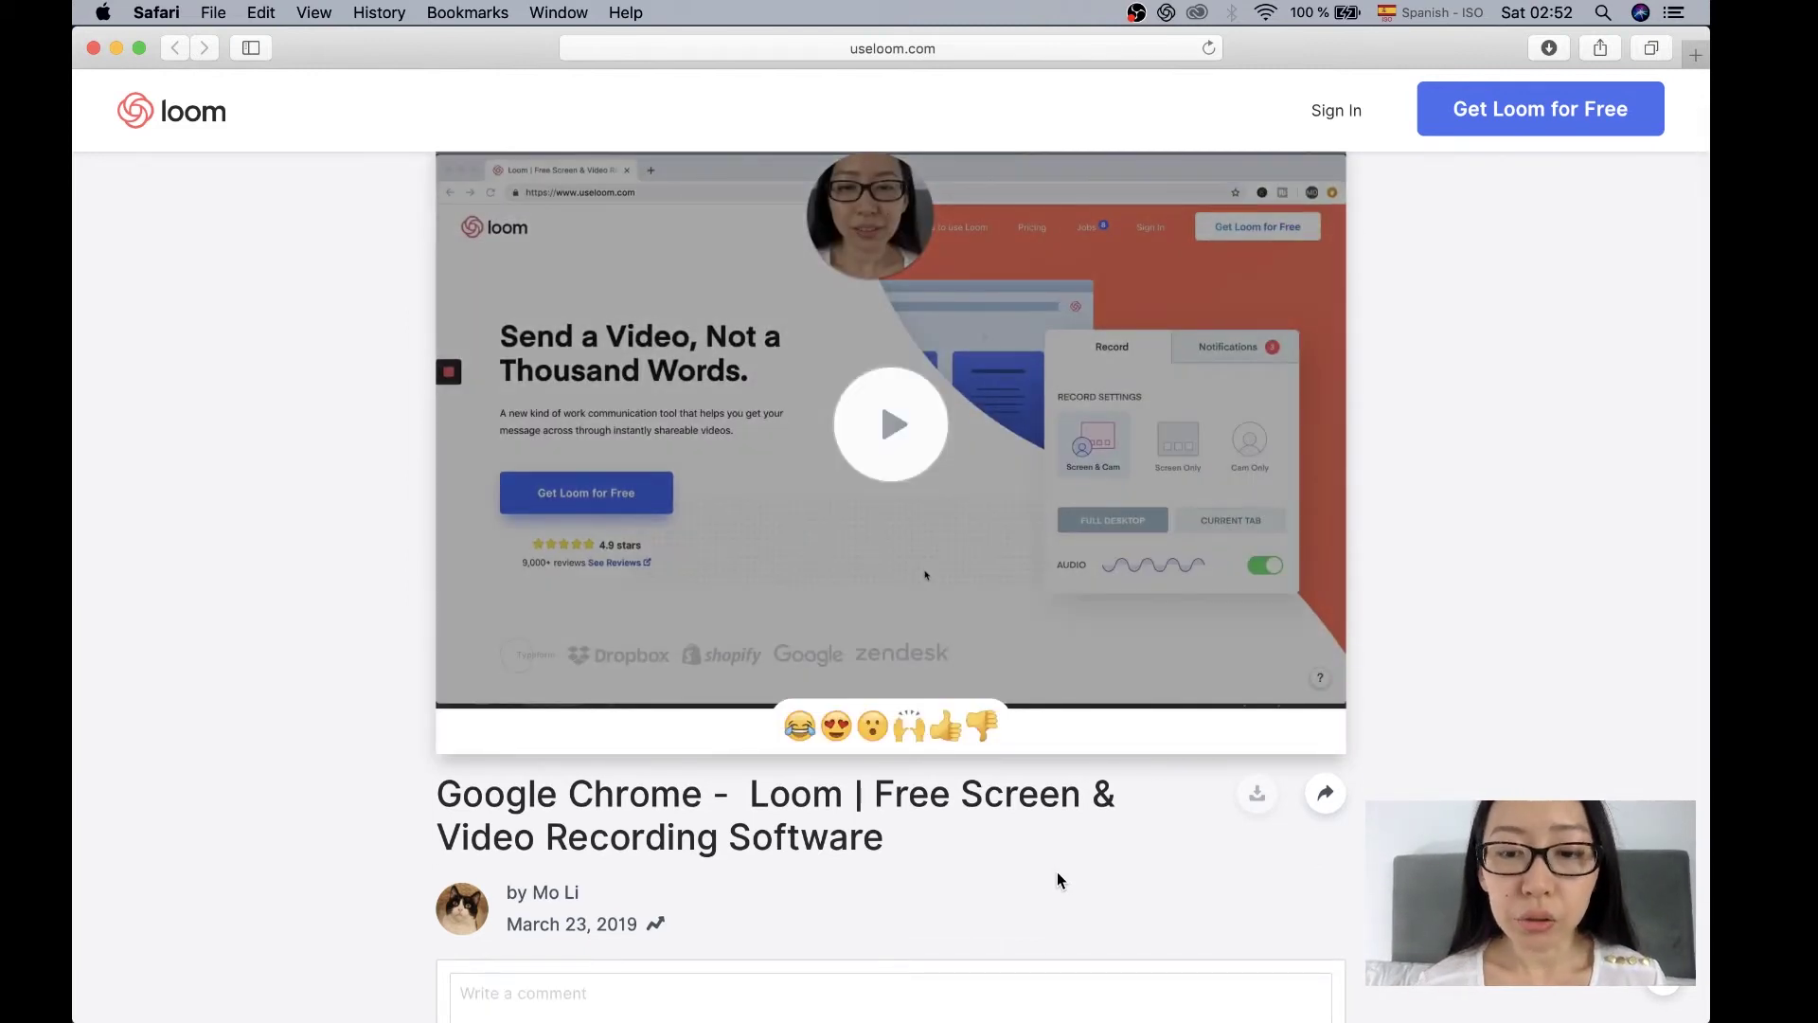
scroll(1325, 796, "down", 1)
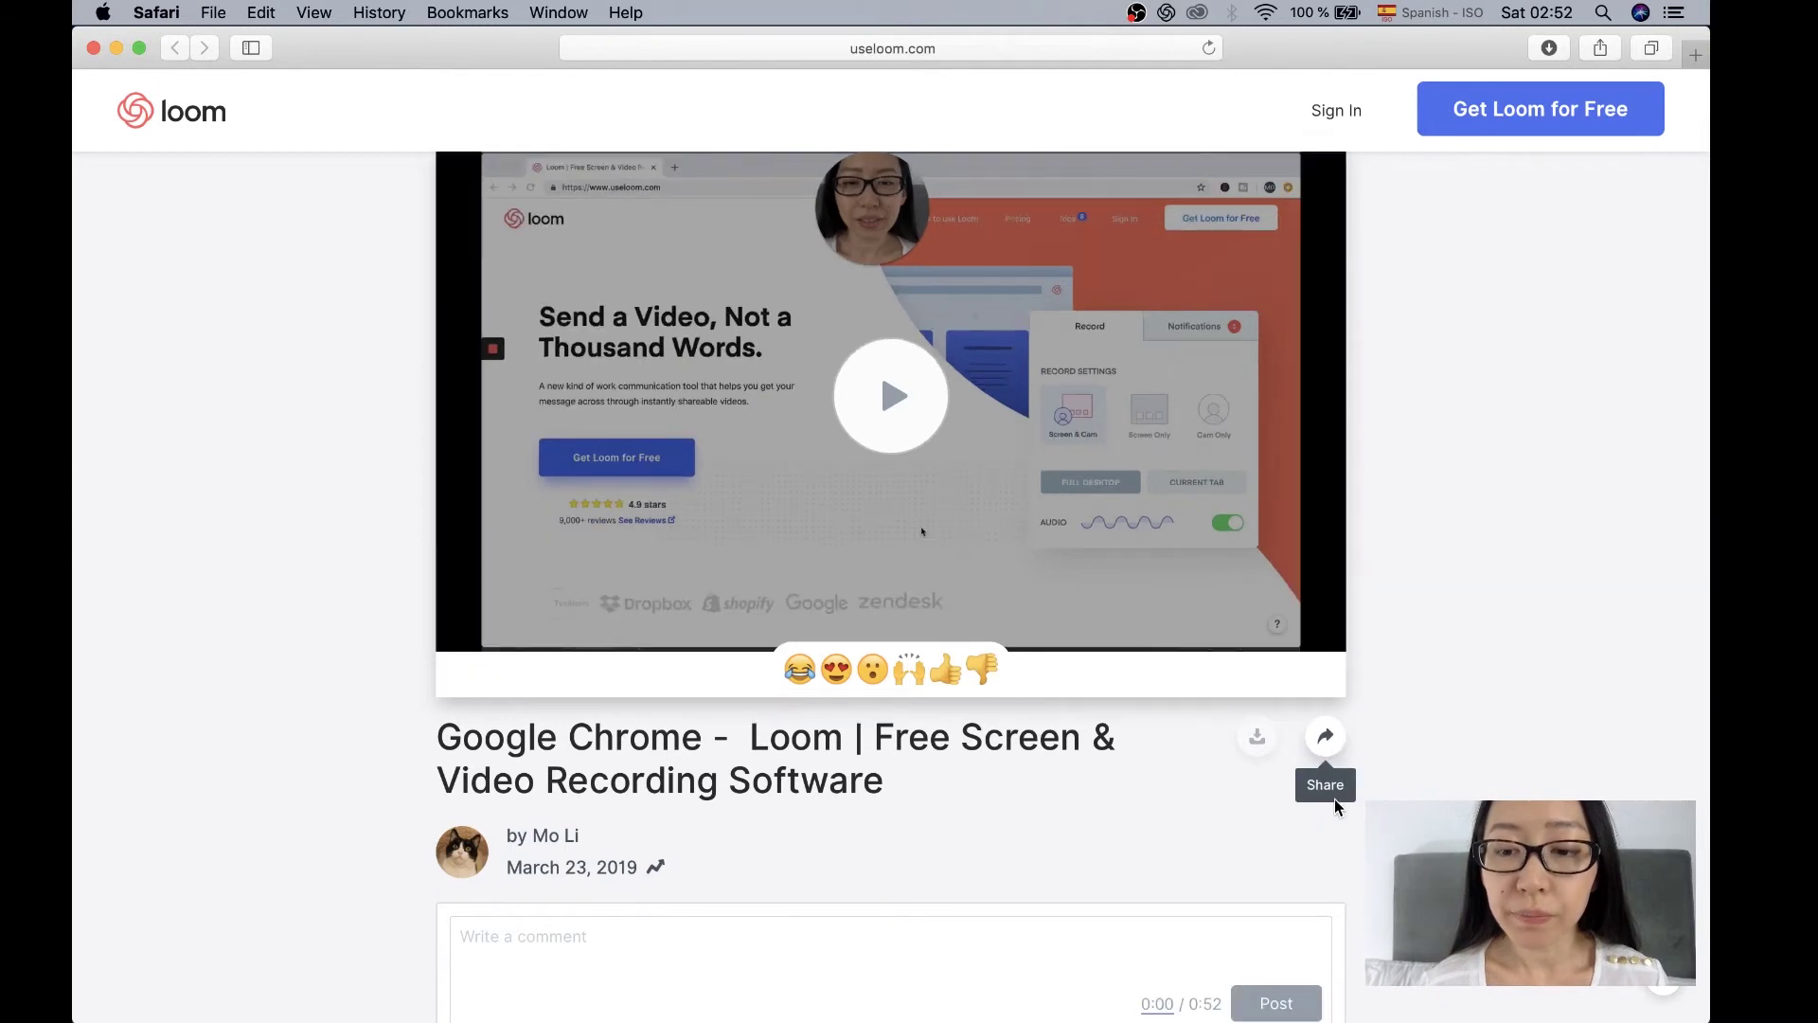
scroll(1328, 772, "up", 1)
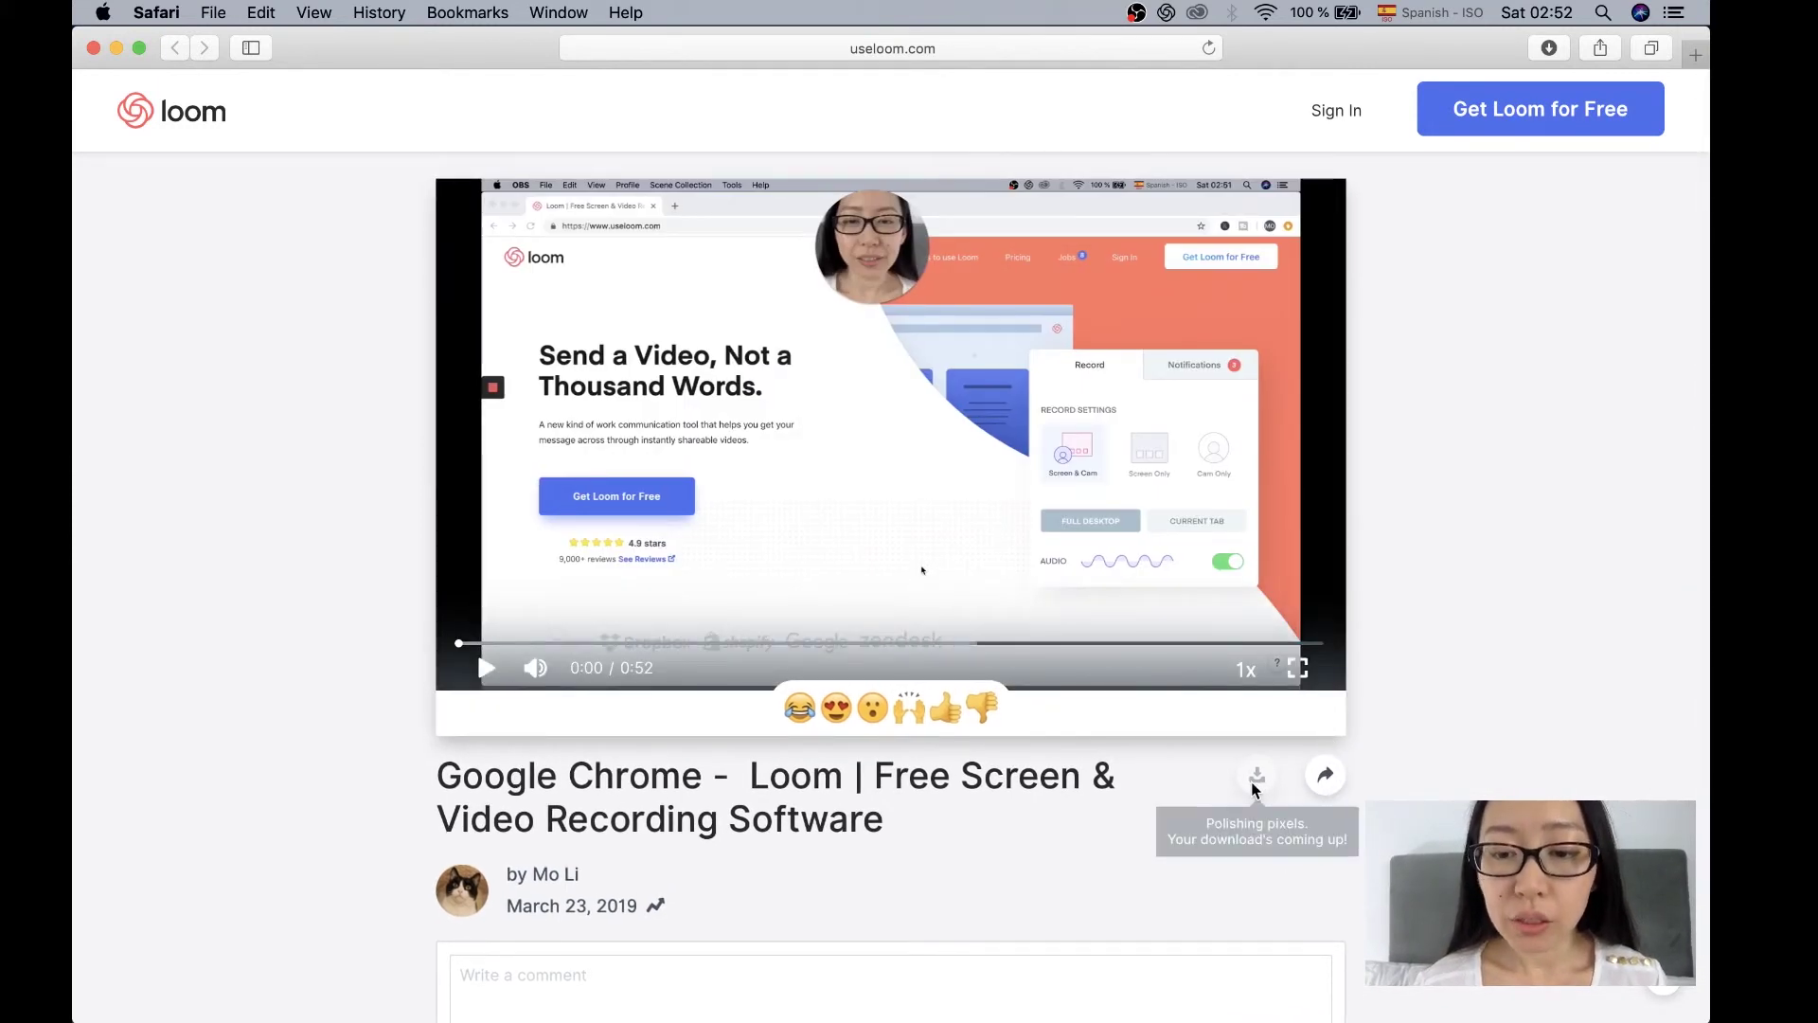
mouse_move(1250, 1018)
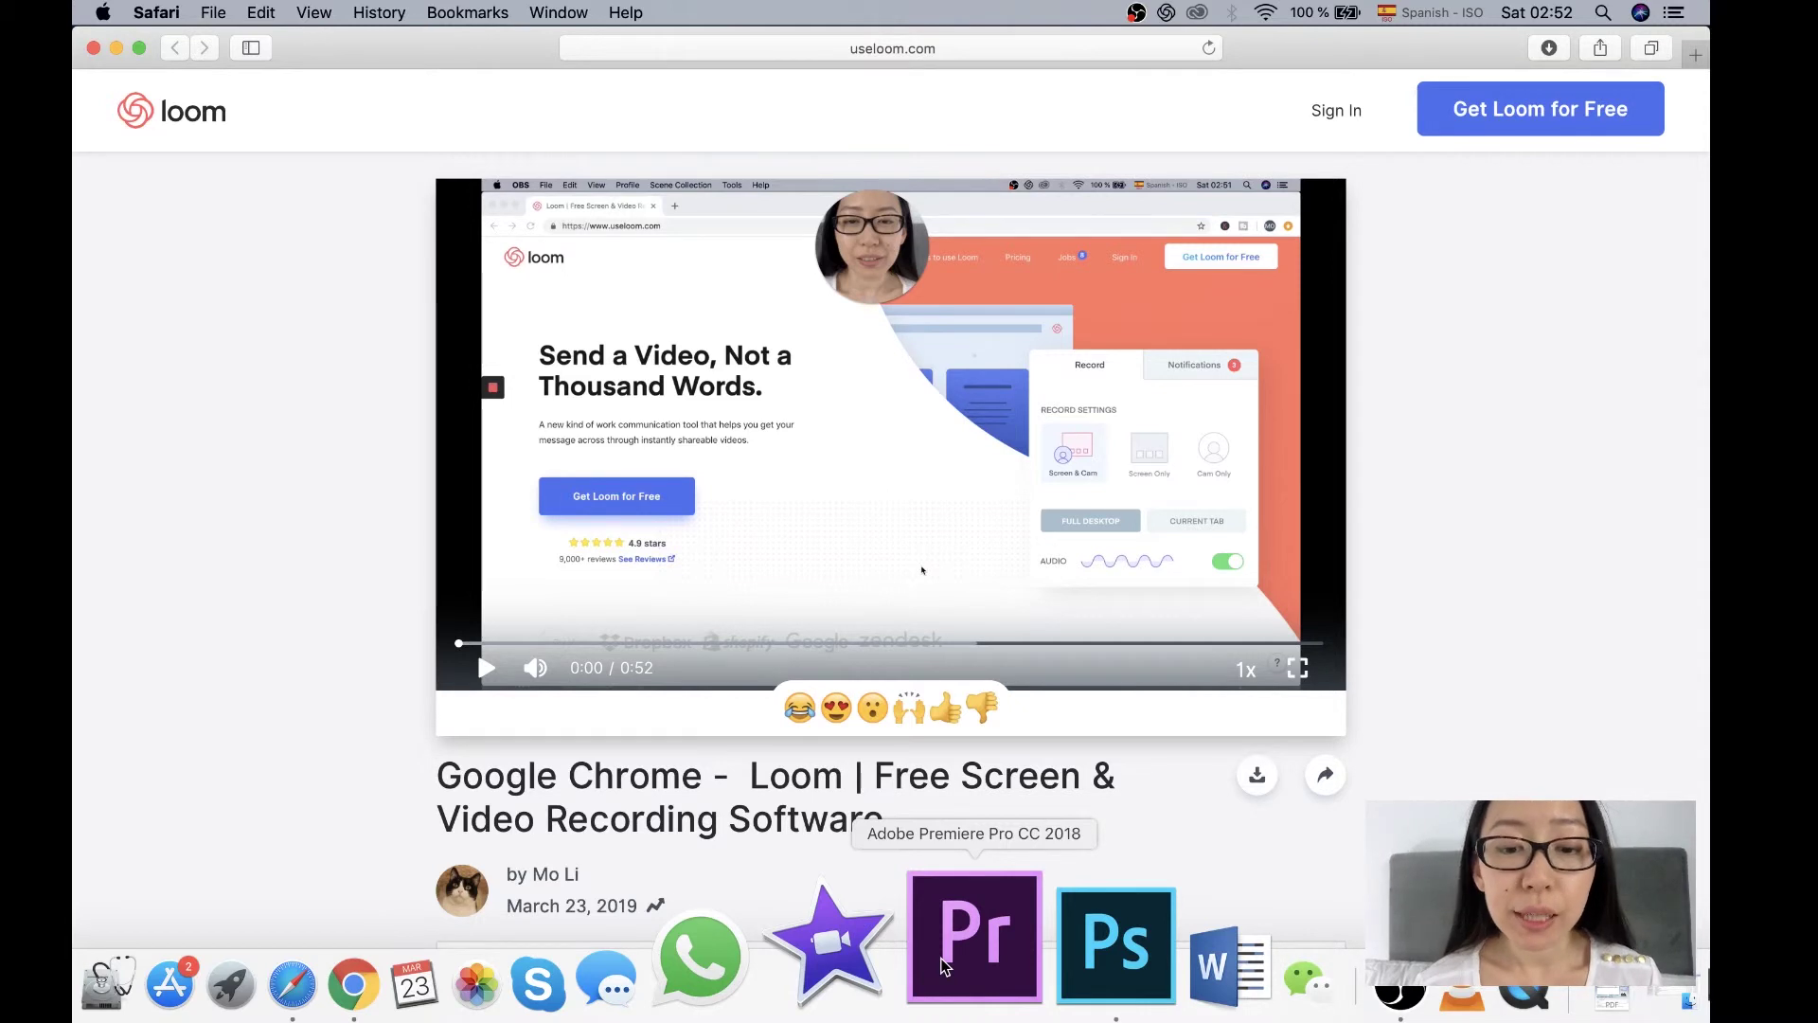
left_click(1259, 777)
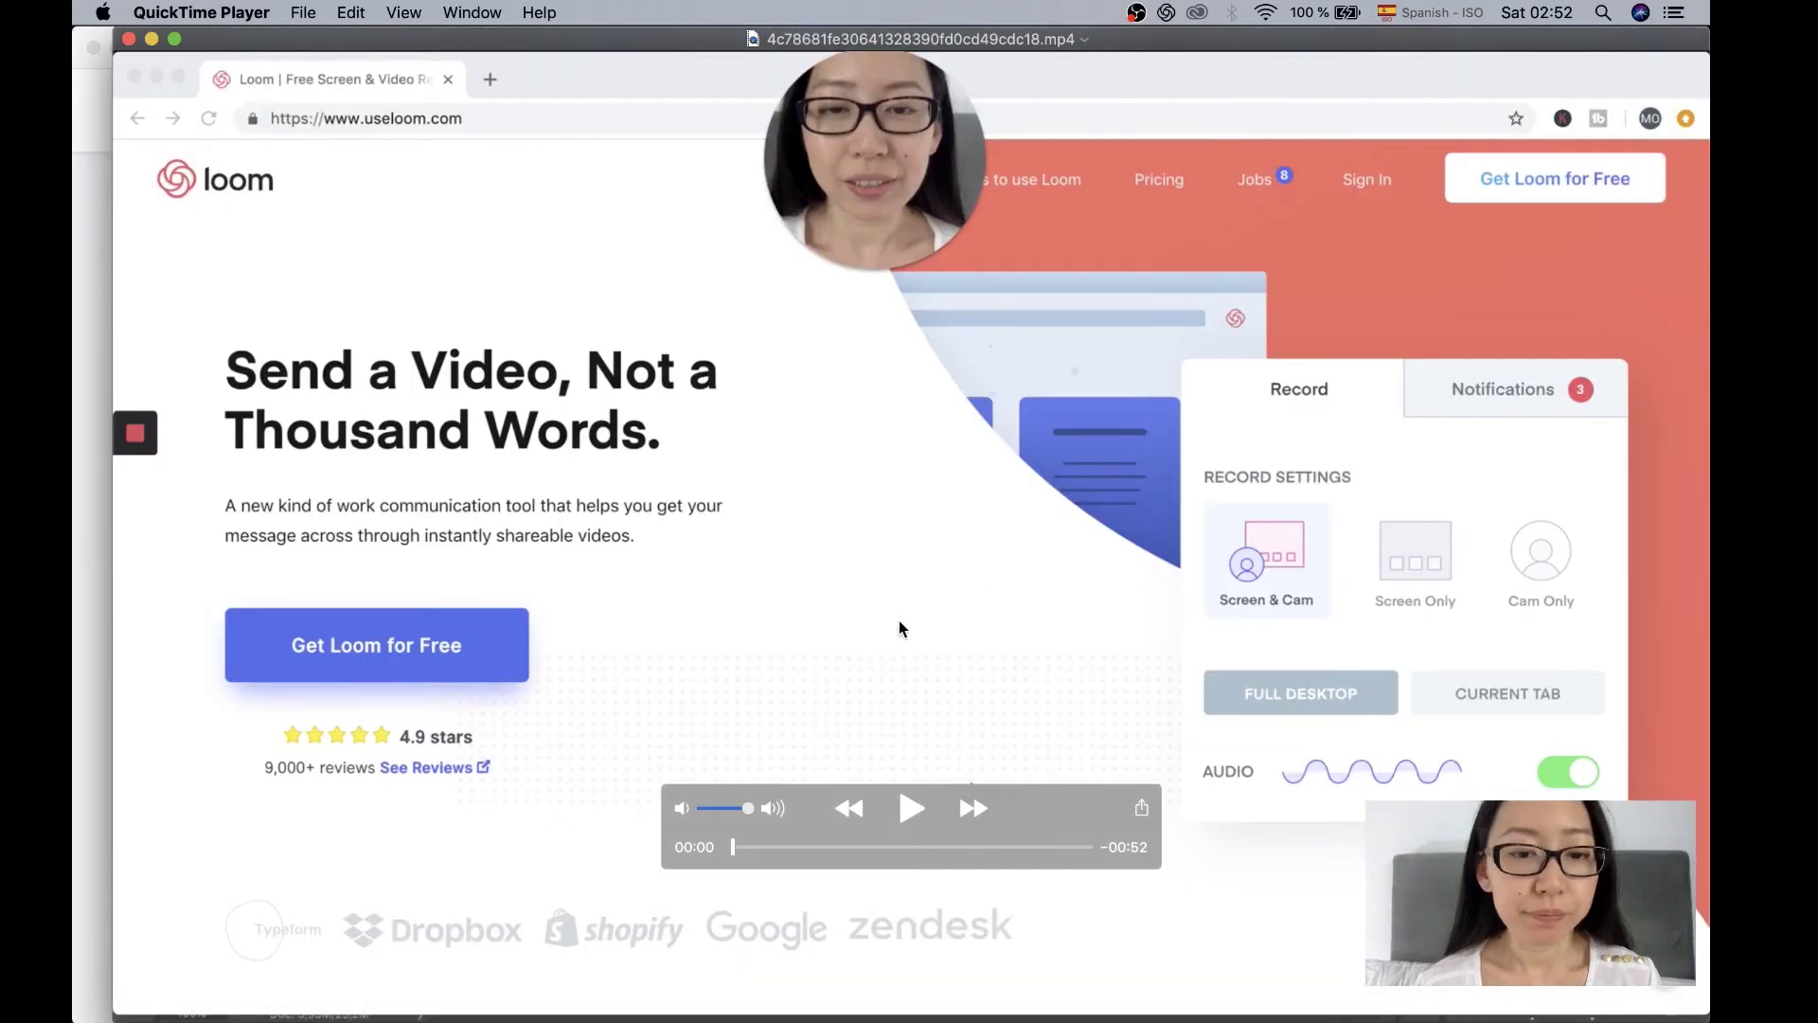
Jump the QuickTime playback to 00:23 and close the video window
left_click(893, 847)
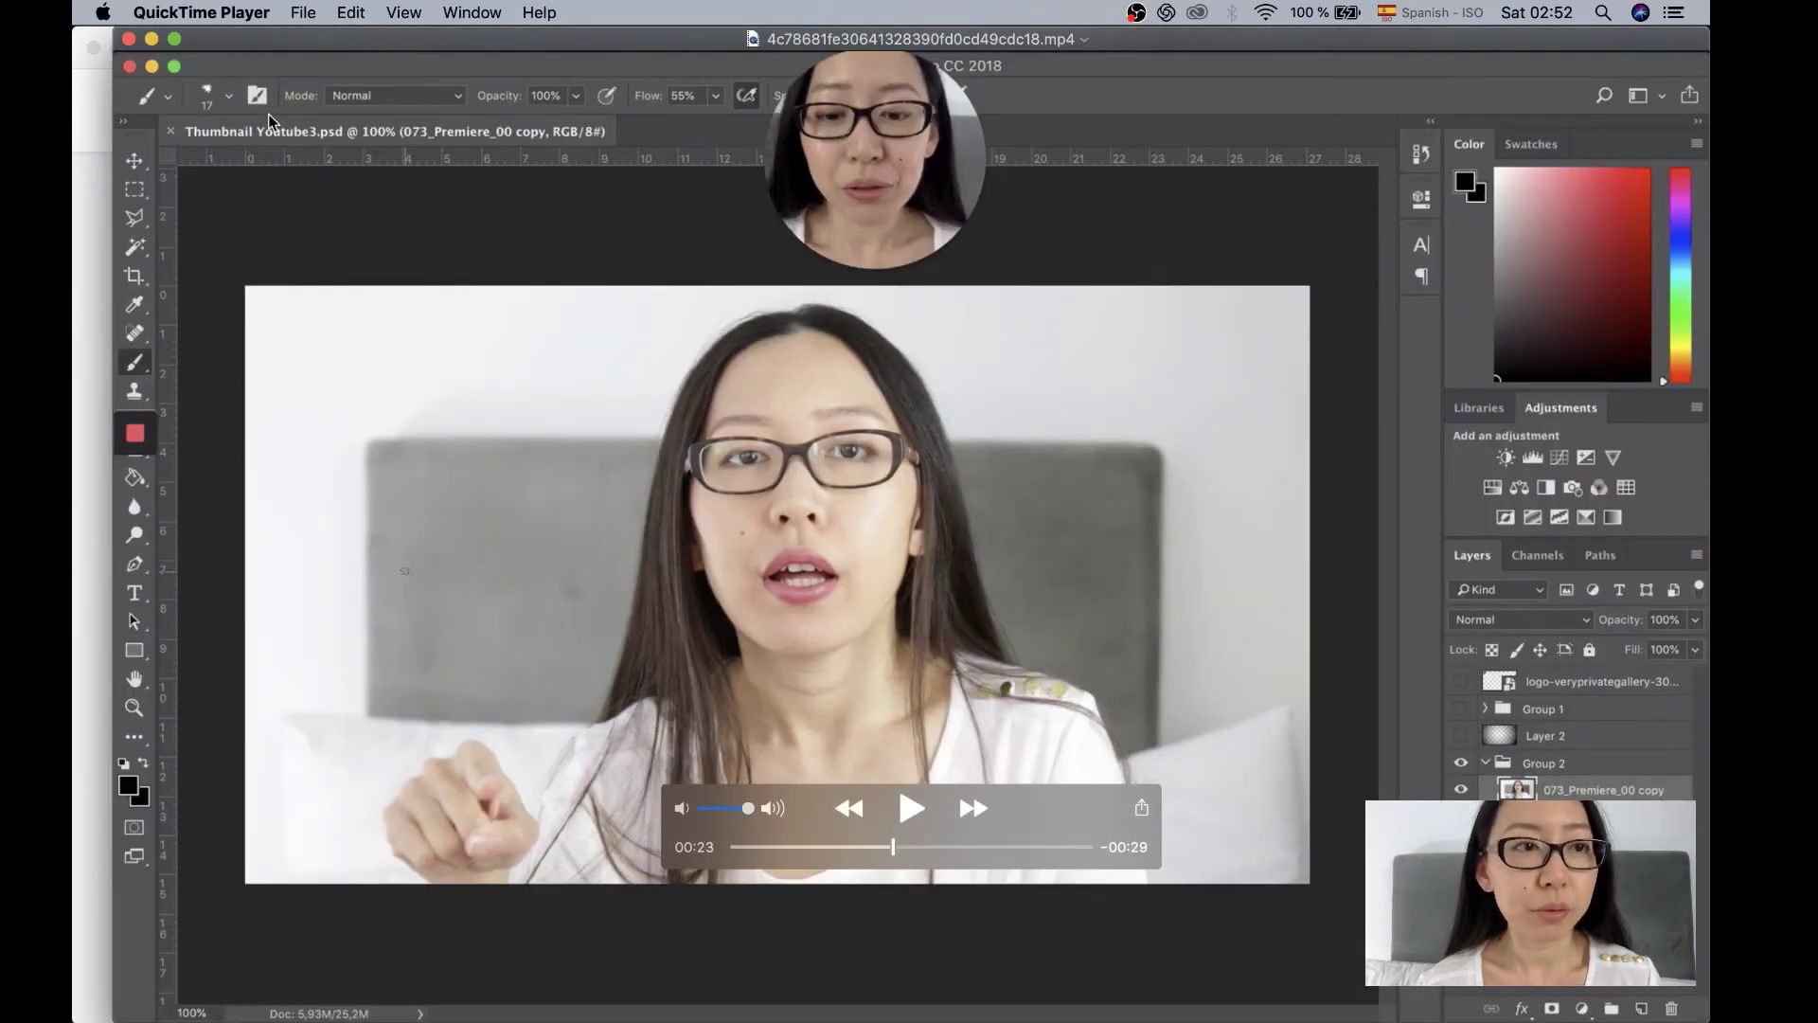
left_click(129, 40)
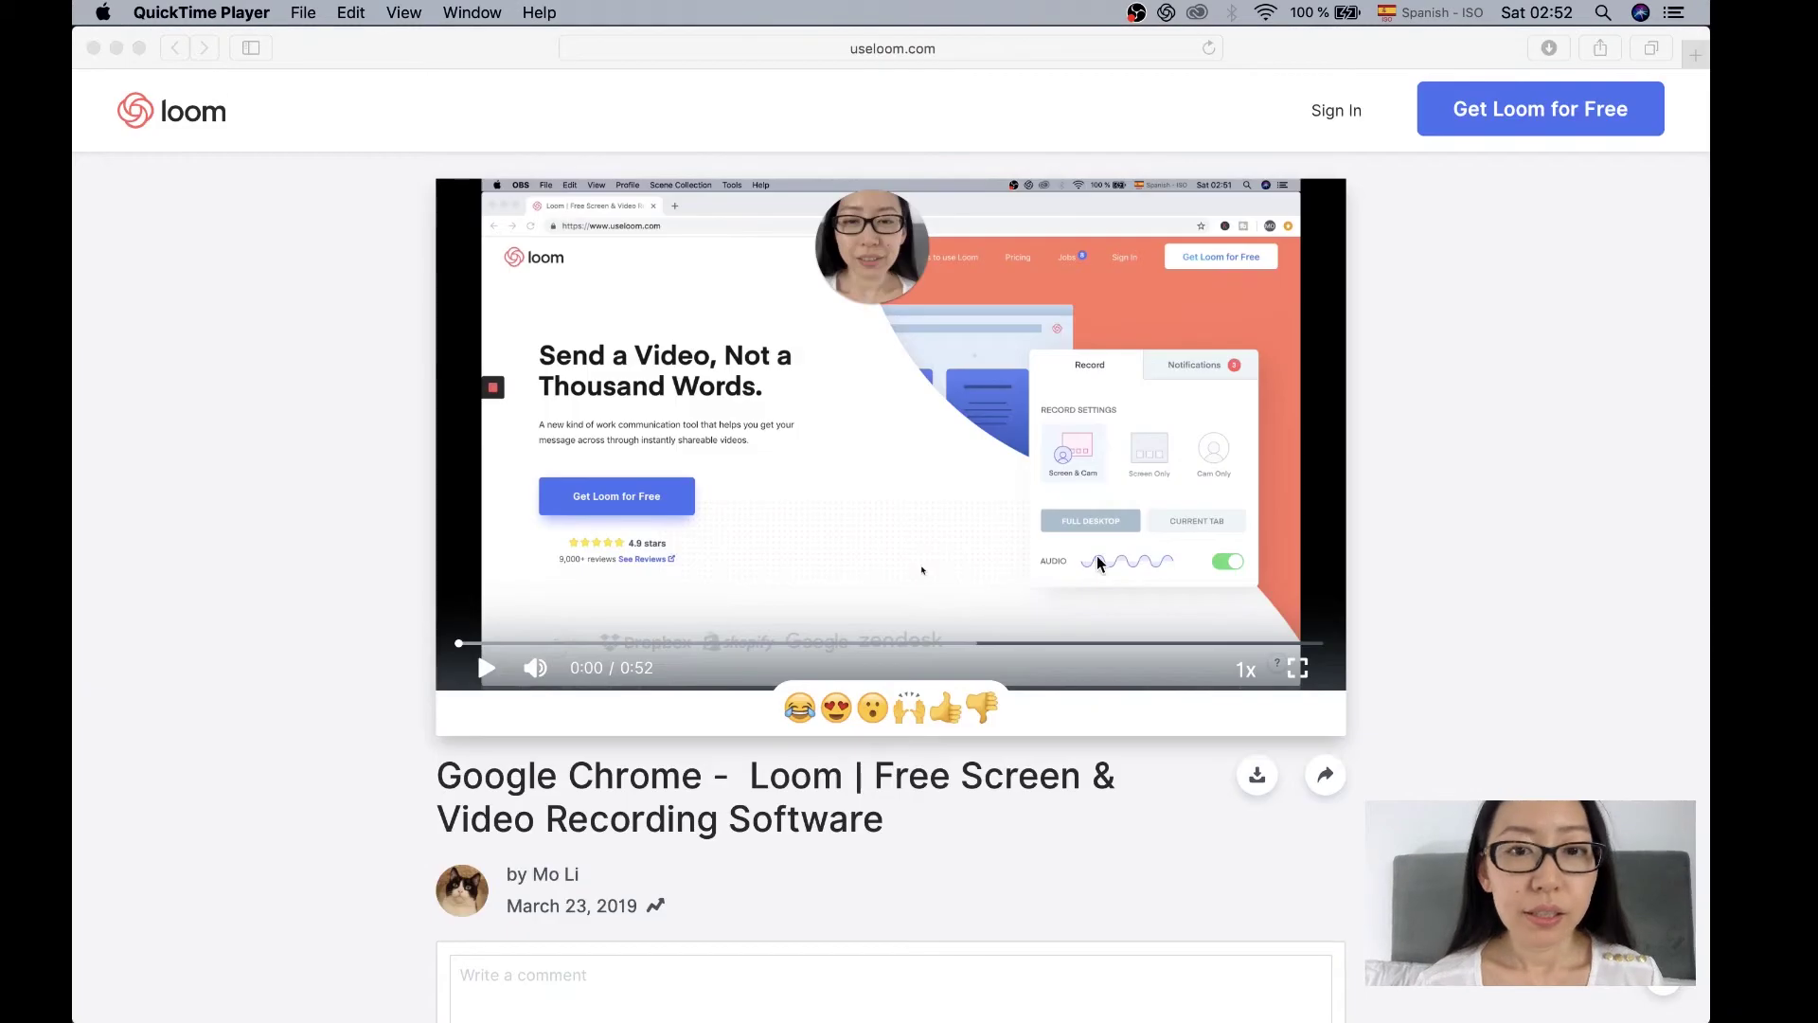